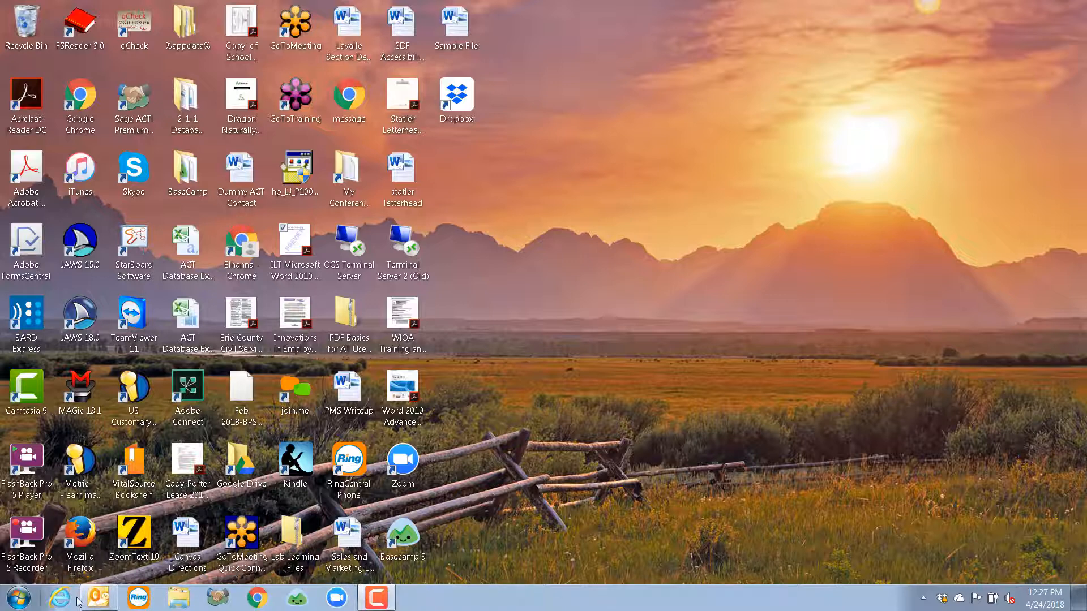
Switch to the Outlook inbox, then expand and collapse the first subfolder under the Inbox
{"action": "mouse_move", "coordinate": [105, 603]}
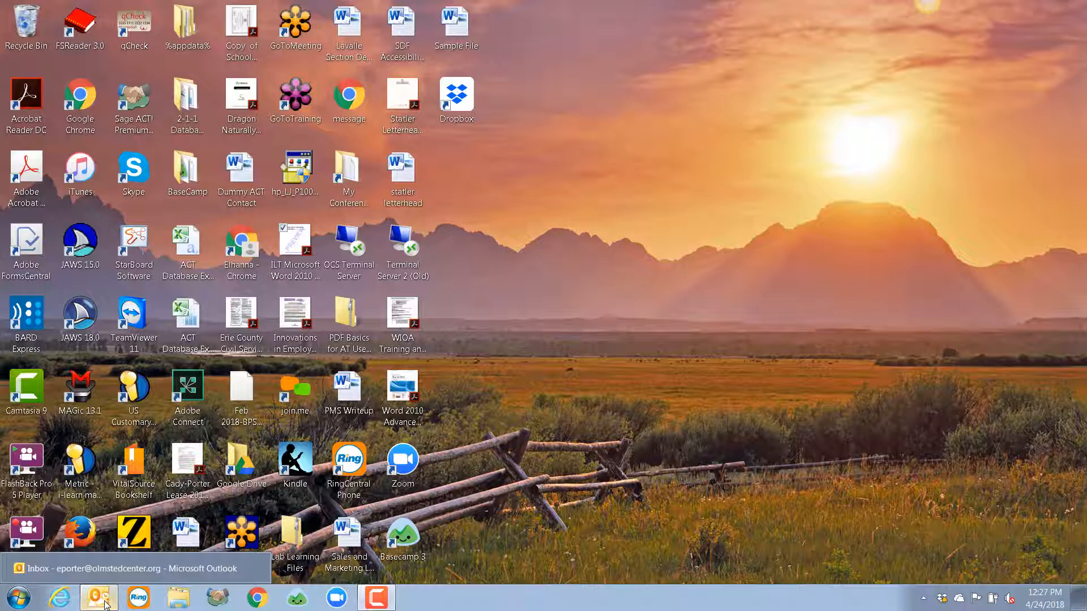
{"action": "left_click", "coordinate": [104, 604]}
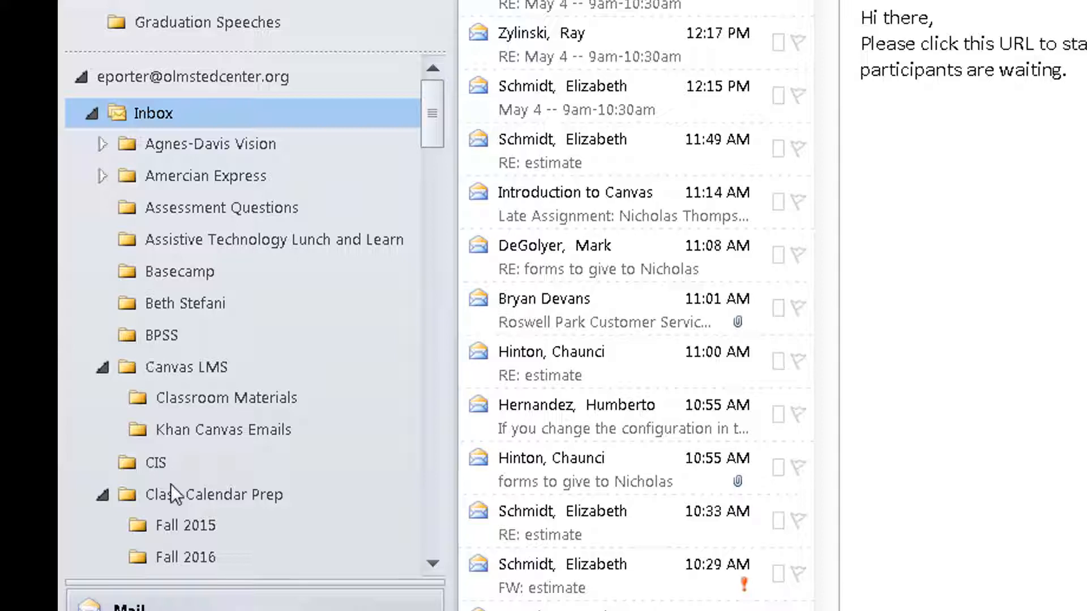
{"action": "left_click", "coordinate": [102, 145]}
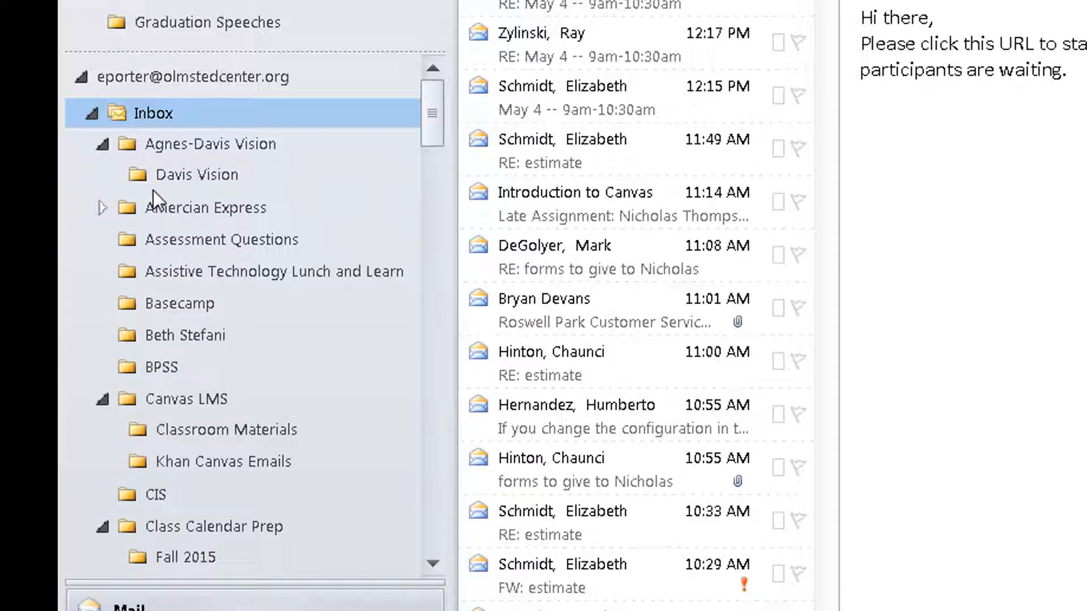
{"action": "left_click", "coordinate": [103, 145]}
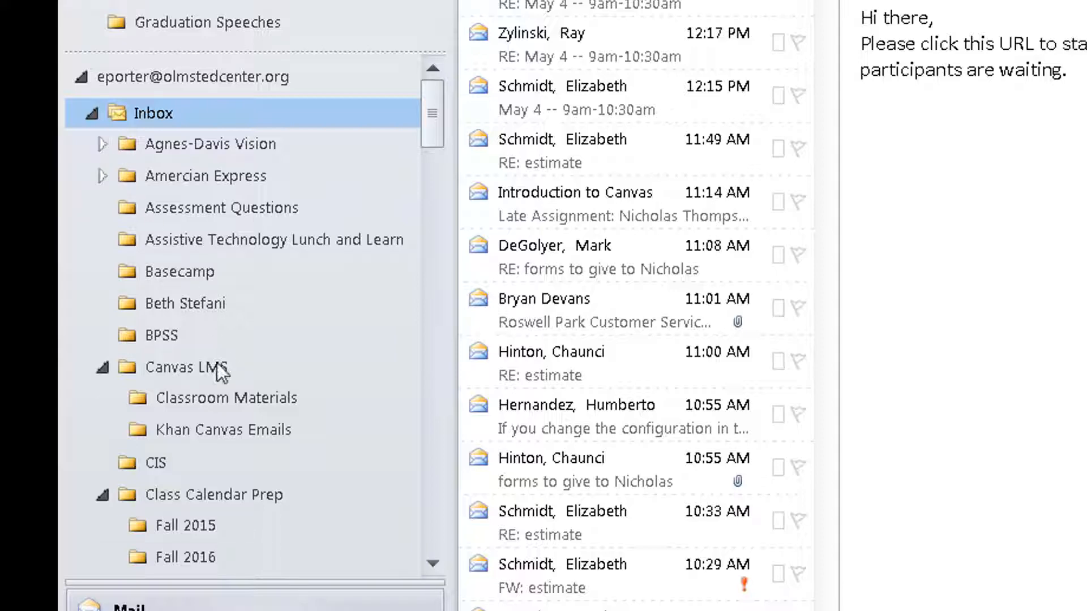
Look through the existing folders and subfolders under the Inbox, down to RSS Feeds and back up
{"action": "scroll", "coordinate": [236, 348], "scroll_direction": "down", "scroll_amount": 5}
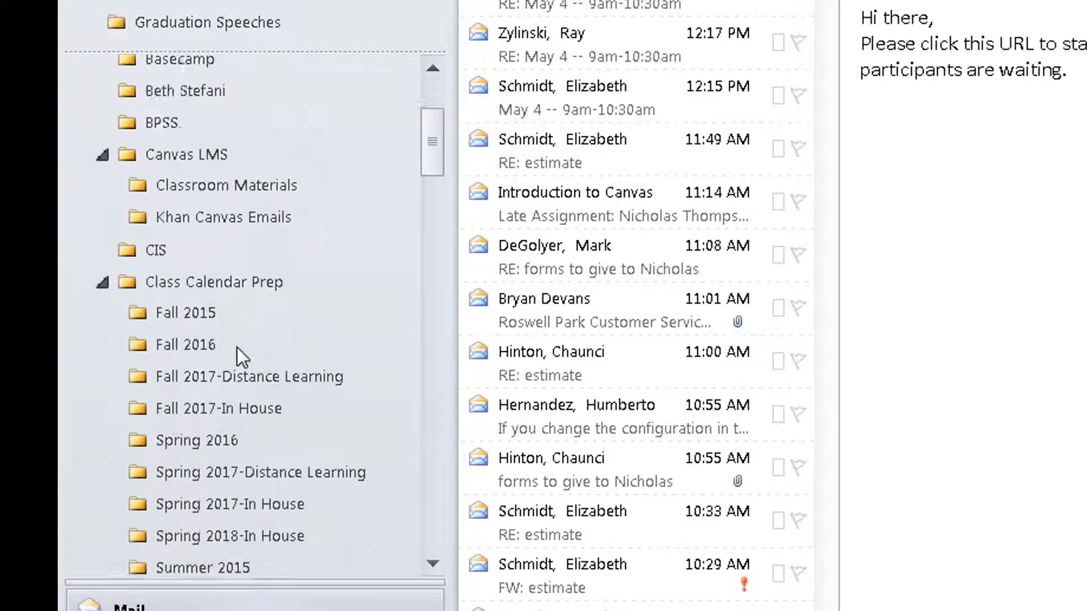
{"action": "scroll", "coordinate": [236, 347], "scroll_direction": "down", "scroll_amount": 8}
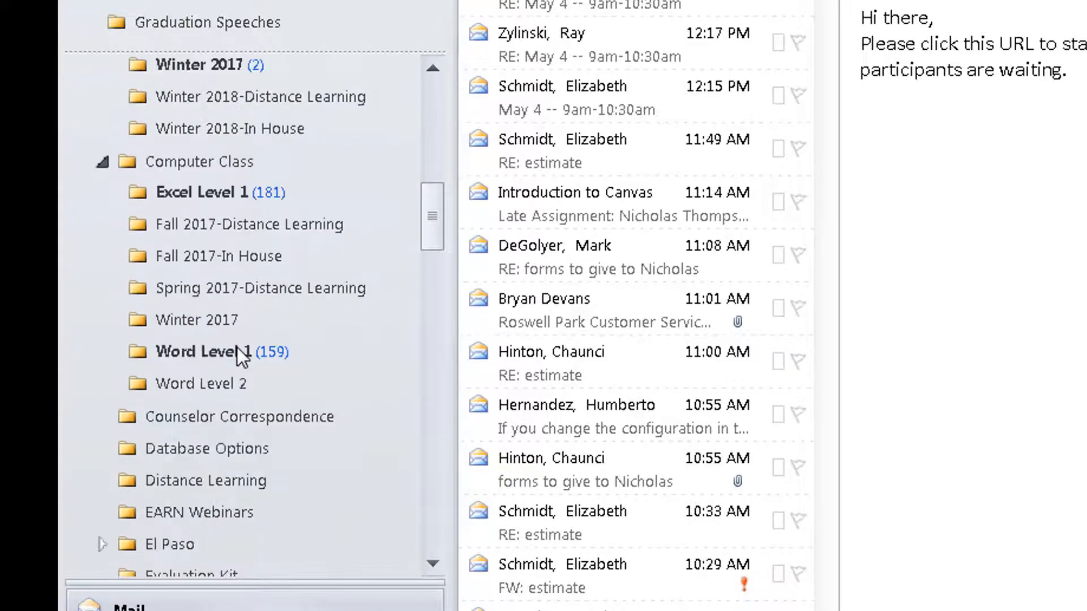
{"action": "scroll", "coordinate": [236, 348], "scroll_direction": "down", "scroll_amount": 9}
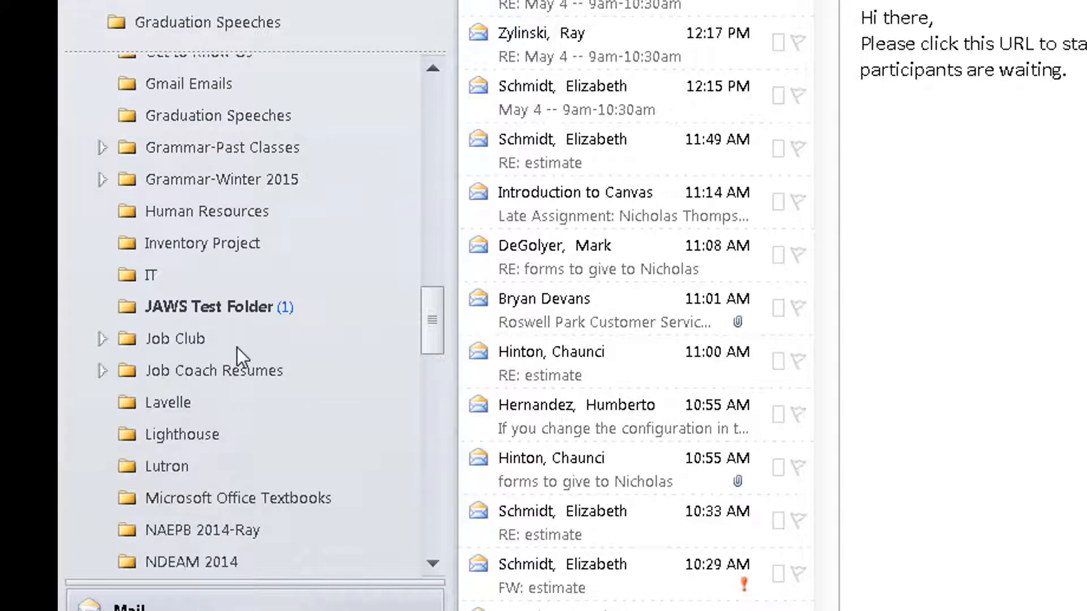
{"action": "scroll", "coordinate": [236, 348], "scroll_direction": "down", "scroll_amount": 8}
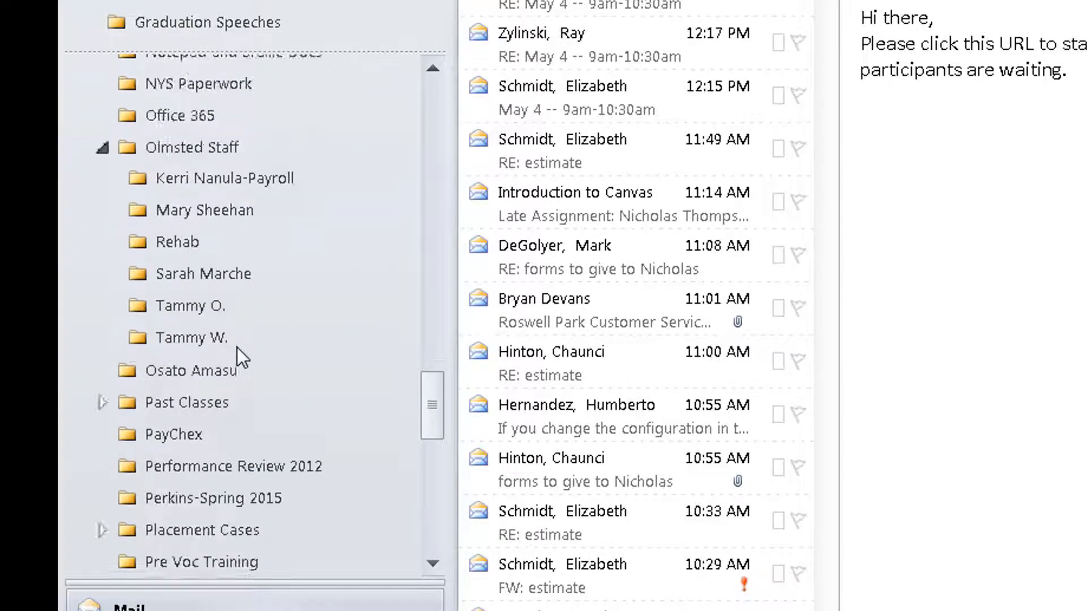
{"action": "scroll", "coordinate": [237, 347], "scroll_direction": "down", "scroll_amount": 7}
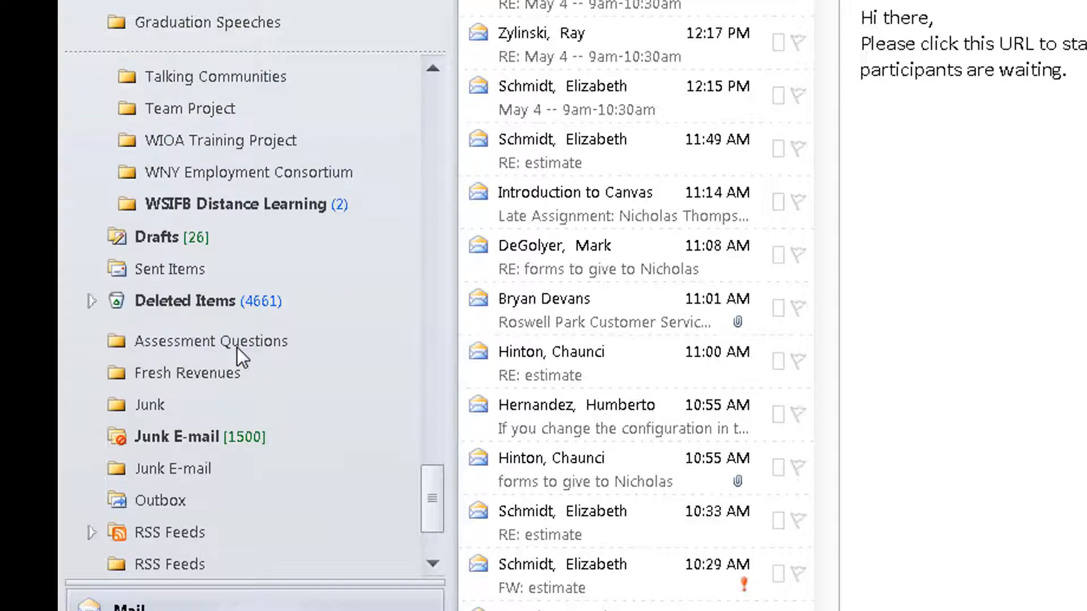
{"action": "scroll", "coordinate": [236, 348], "scroll_direction": "up", "scroll_amount": 5}
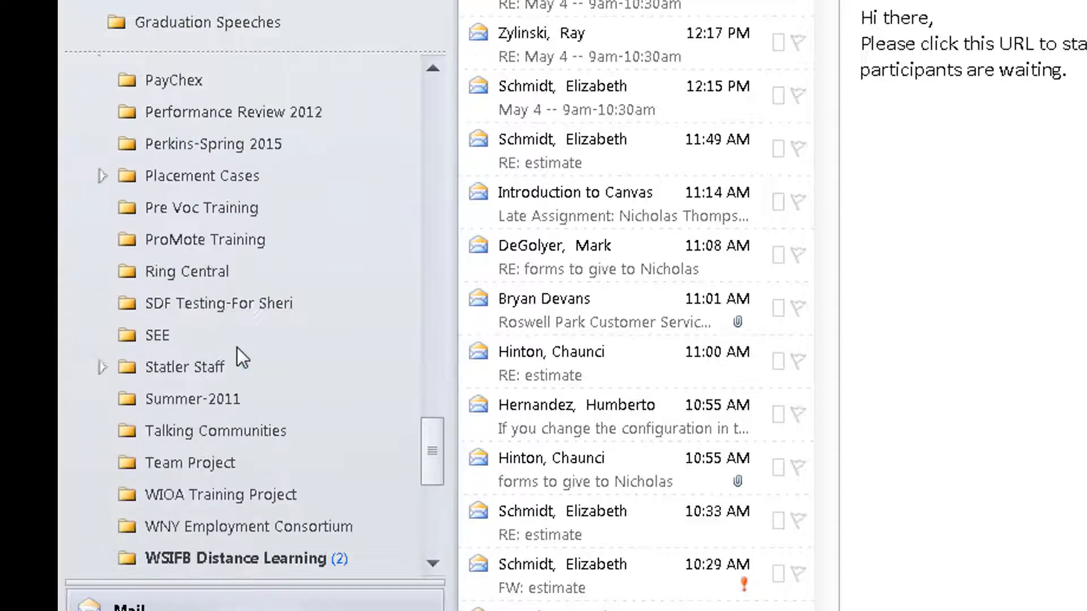
{"action": "scroll", "coordinate": [236, 347], "scroll_direction": "up", "scroll_amount": 4}
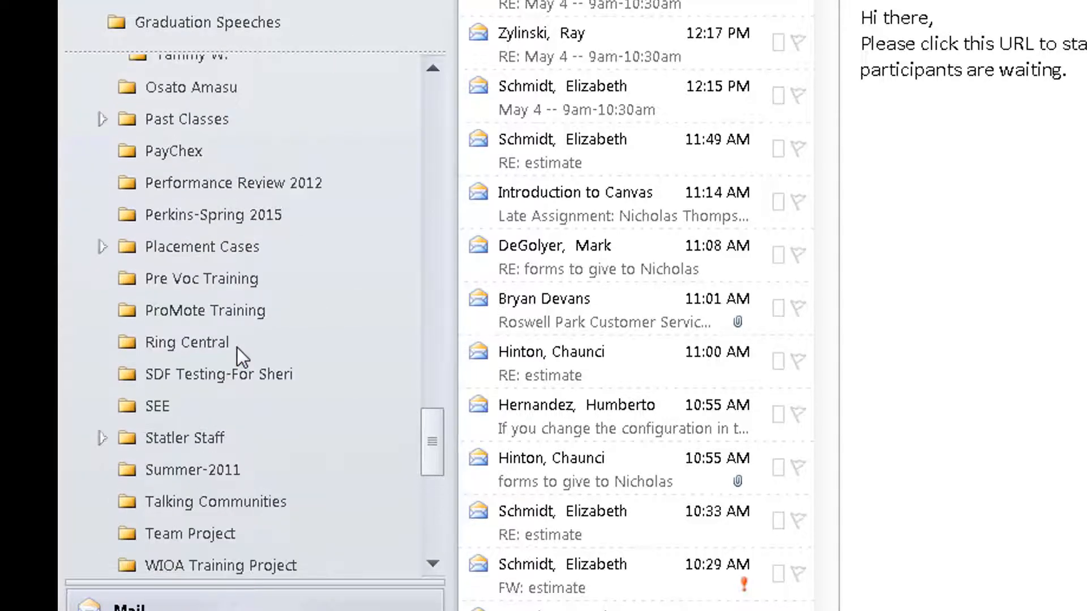
{"action": "scroll", "coordinate": [236, 348], "scroll_direction": "up", "scroll_amount": 7}
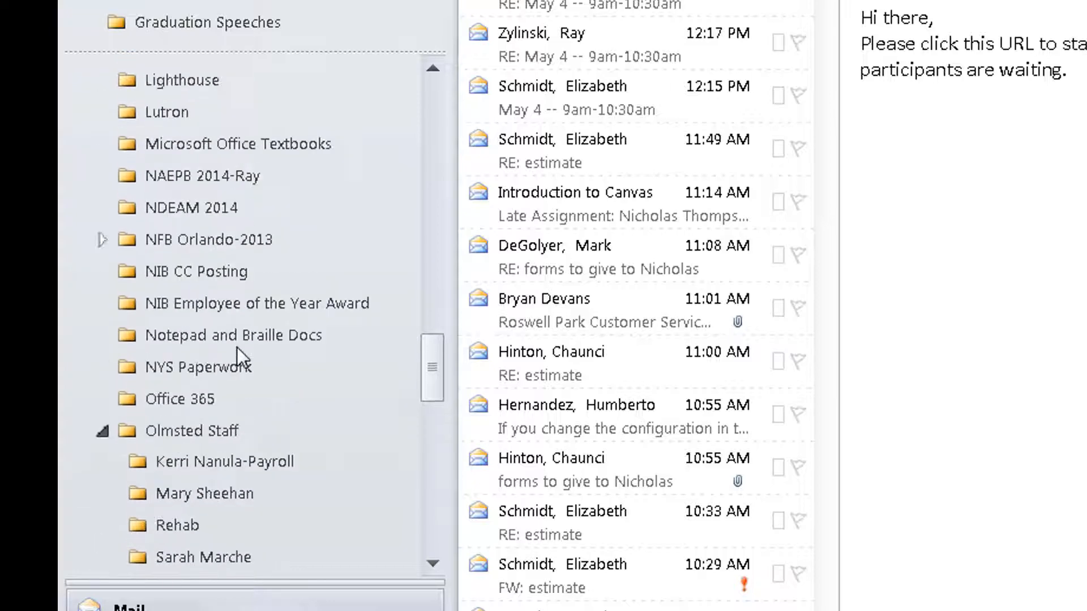
{"action": "scroll", "coordinate": [237, 347], "scroll_direction": "up", "scroll_amount": 1}
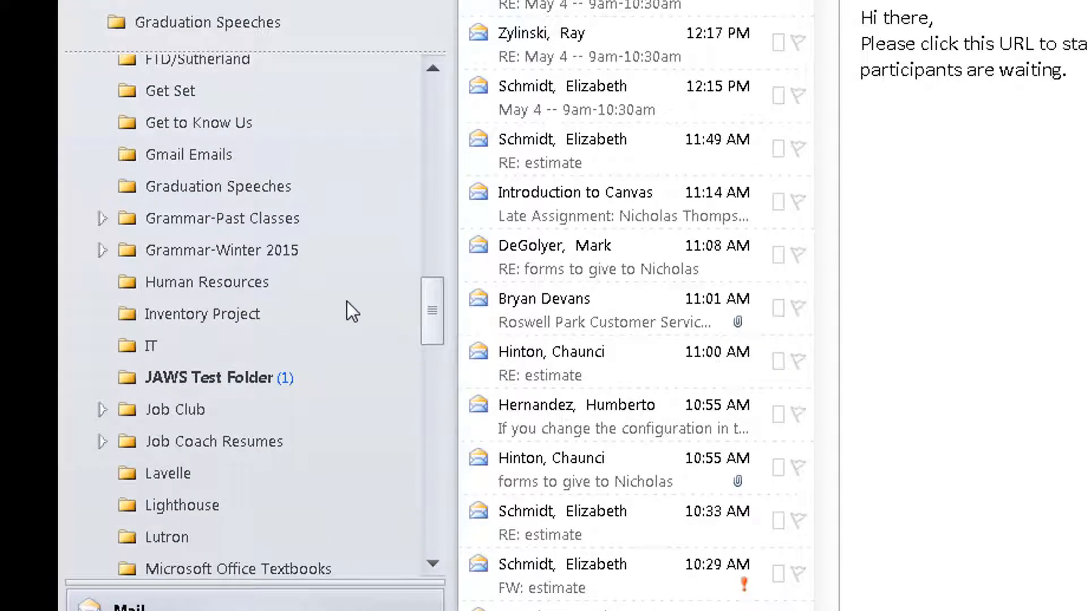
{"action": "scroll", "coordinate": [370, 293], "scroll_direction": "up", "scroll_amount": 3}
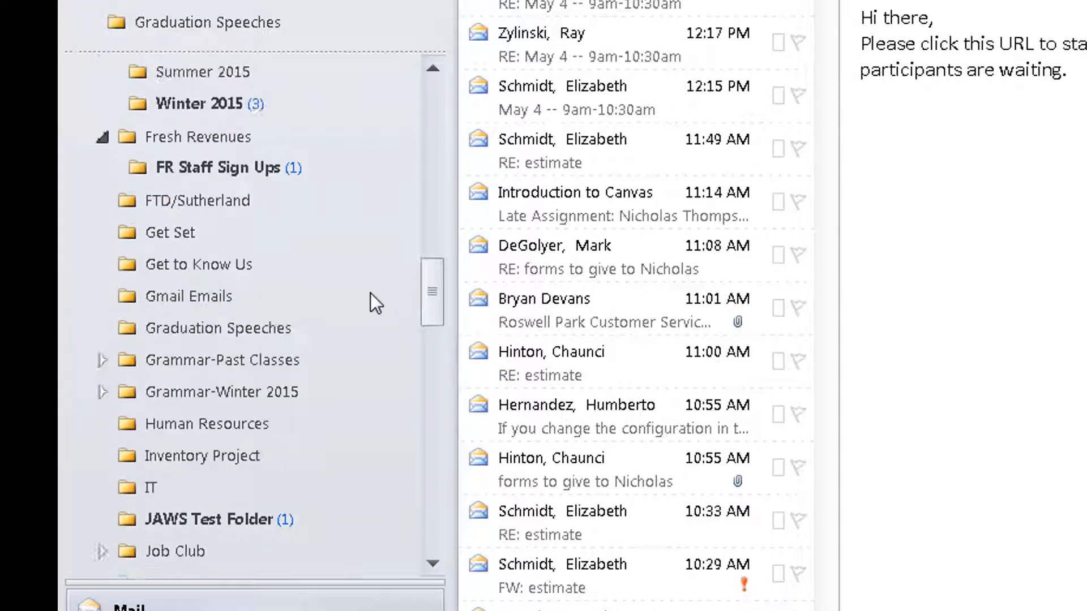
{"action": "scroll", "coordinate": [370, 299], "scroll_direction": "up", "scroll_amount": 4}
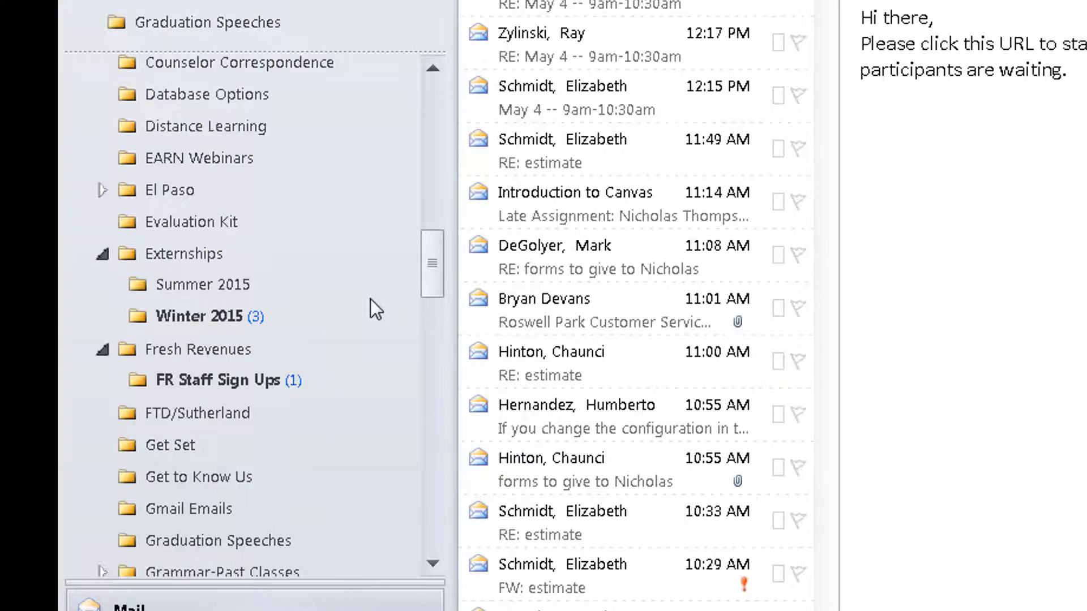
{"action": "scroll", "coordinate": [370, 299], "scroll_direction": "up", "scroll_amount": 5}
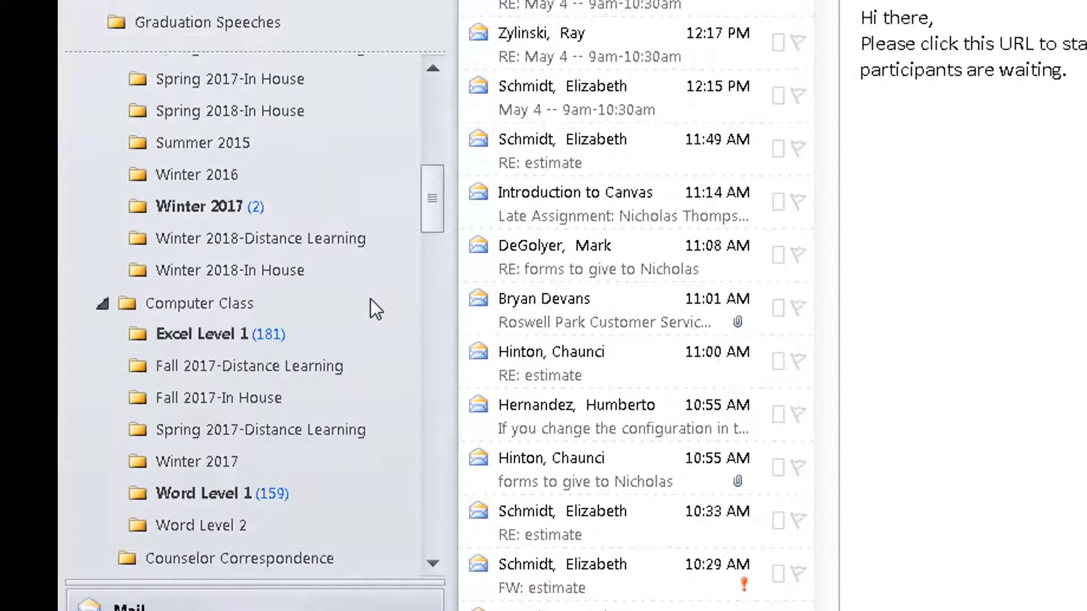
{"action": "scroll", "coordinate": [370, 299], "scroll_direction": "up", "scroll_amount": 3}
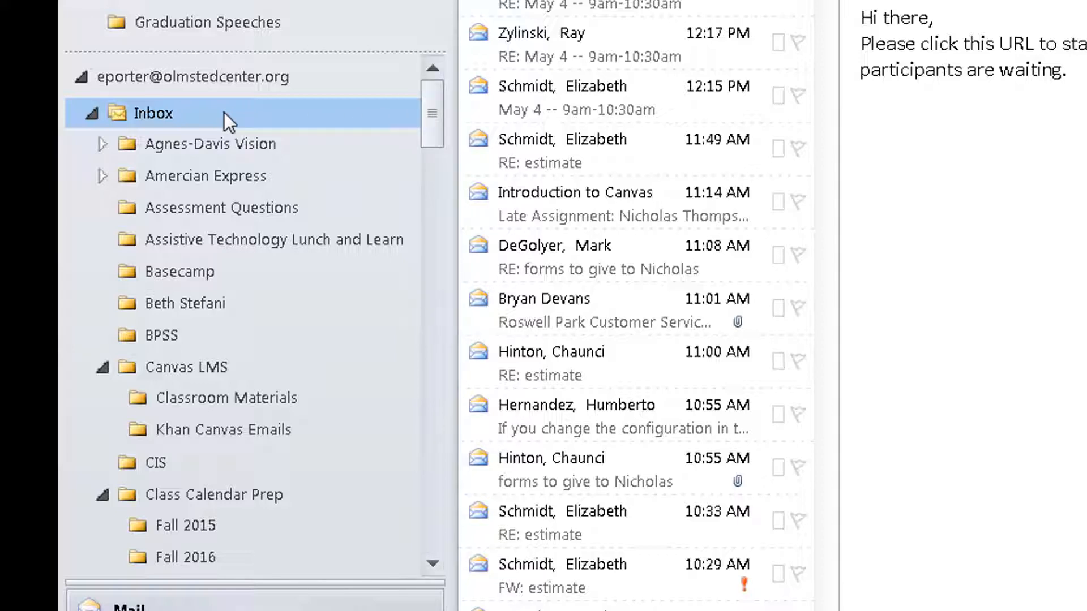
Create a folder named "Distance Learning-Spring 2018" inside the Inbox, containing Mail and Post Items
{"action": "right_click", "coordinate": [172, 112]}
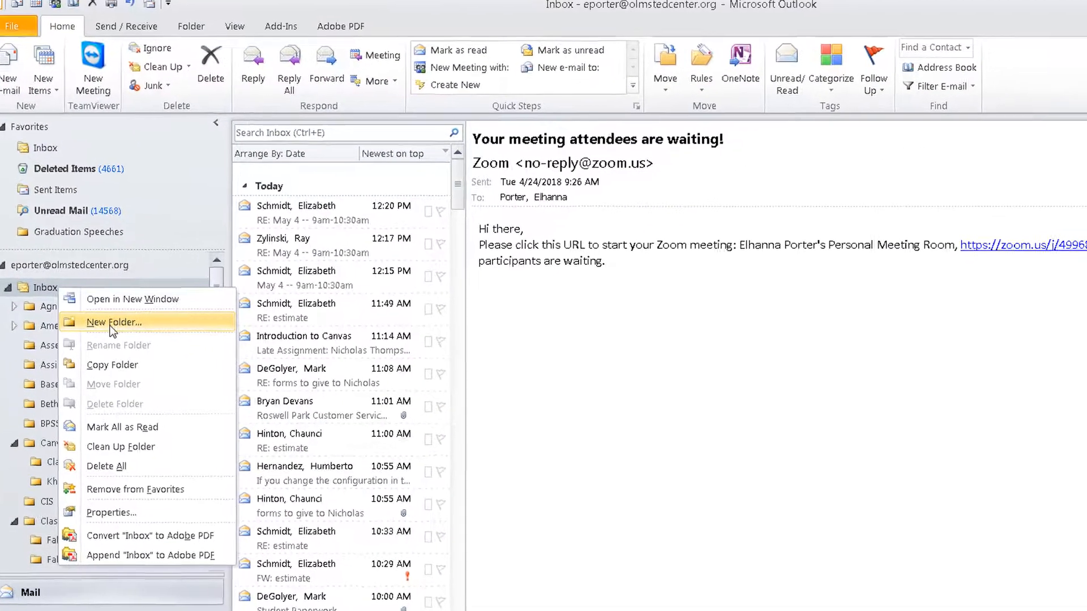
{"action": "left_click", "coordinate": [113, 323]}
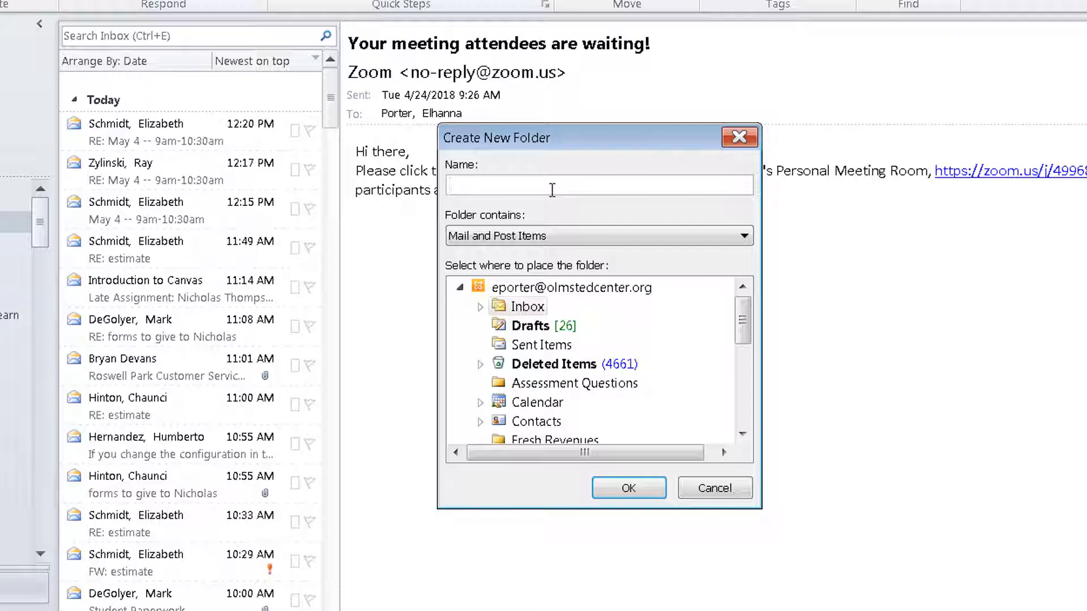
{"action": "left_click", "coordinate": [743, 238]}
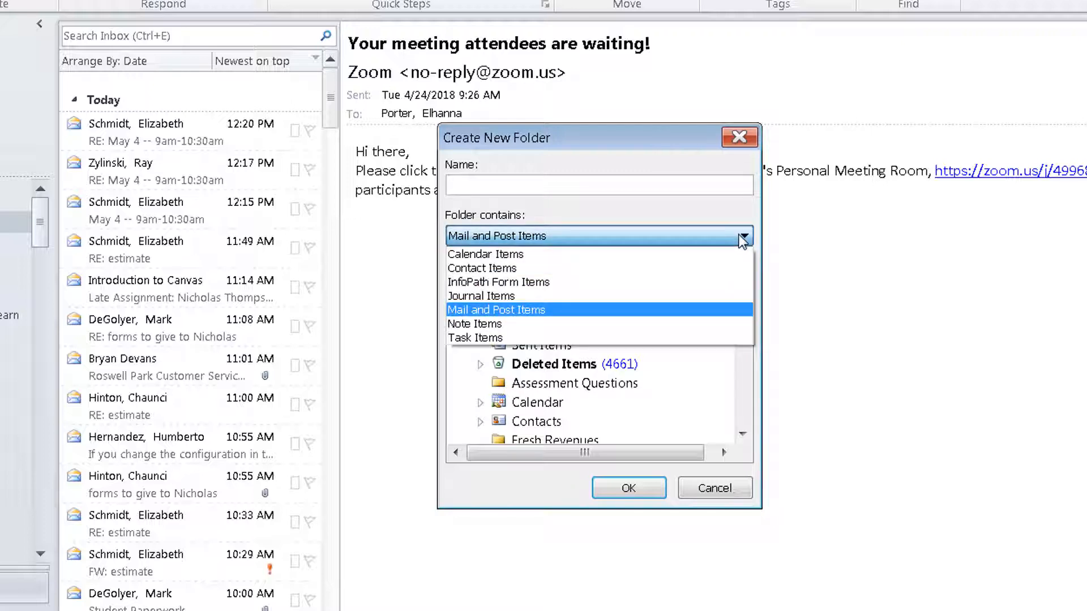
{"action": "left_click", "coordinate": [743, 238]}
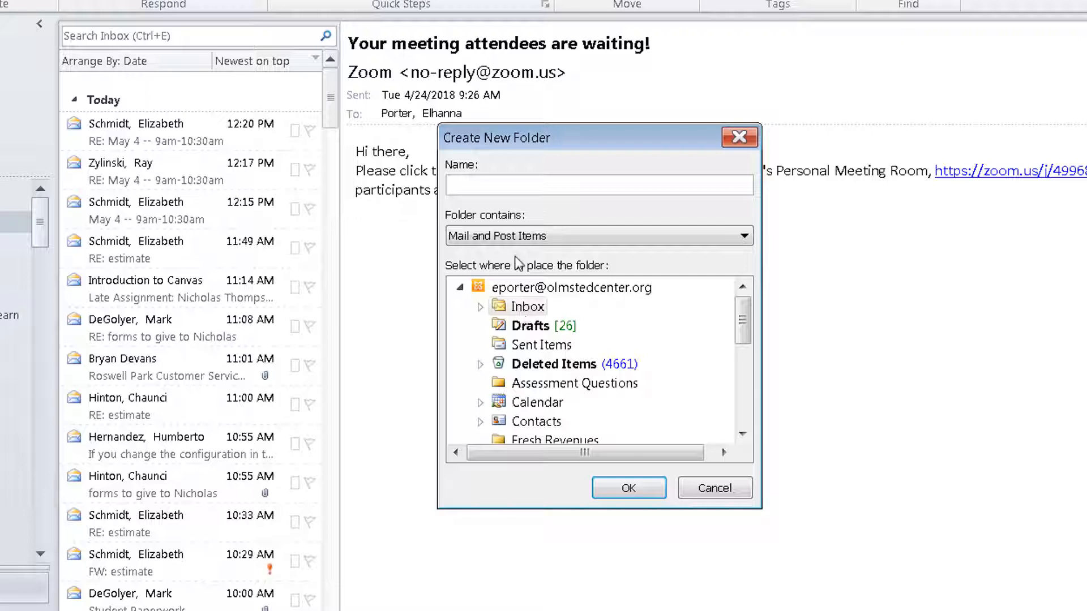
{"action": "left_click", "coordinate": [505, 192]}
{"action": "type", "text": "Distance Lea"}
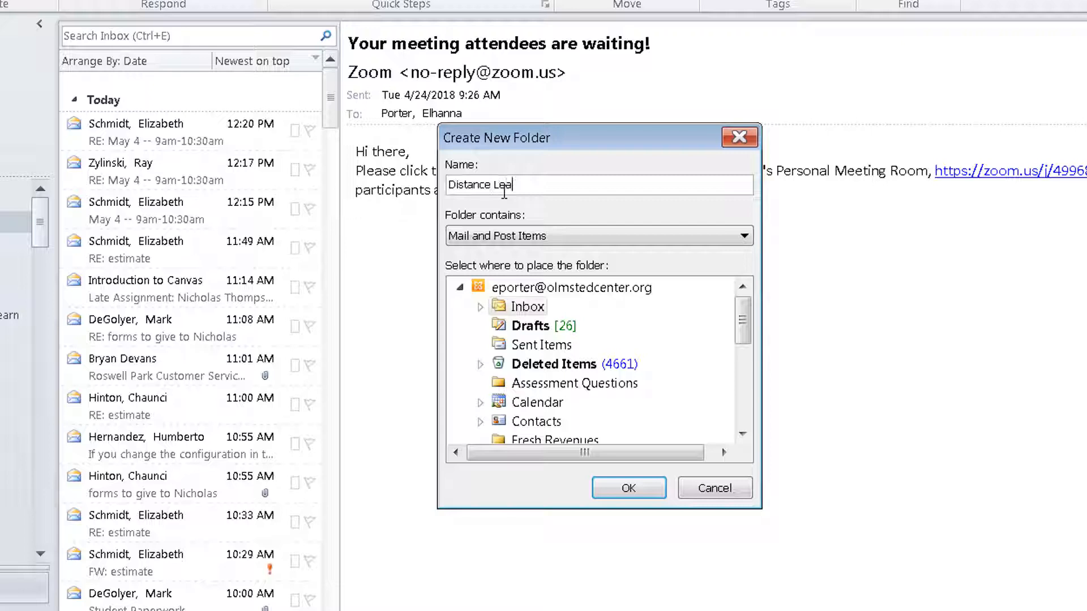
{"action": "type", "text": "rning-Spring 2018"}
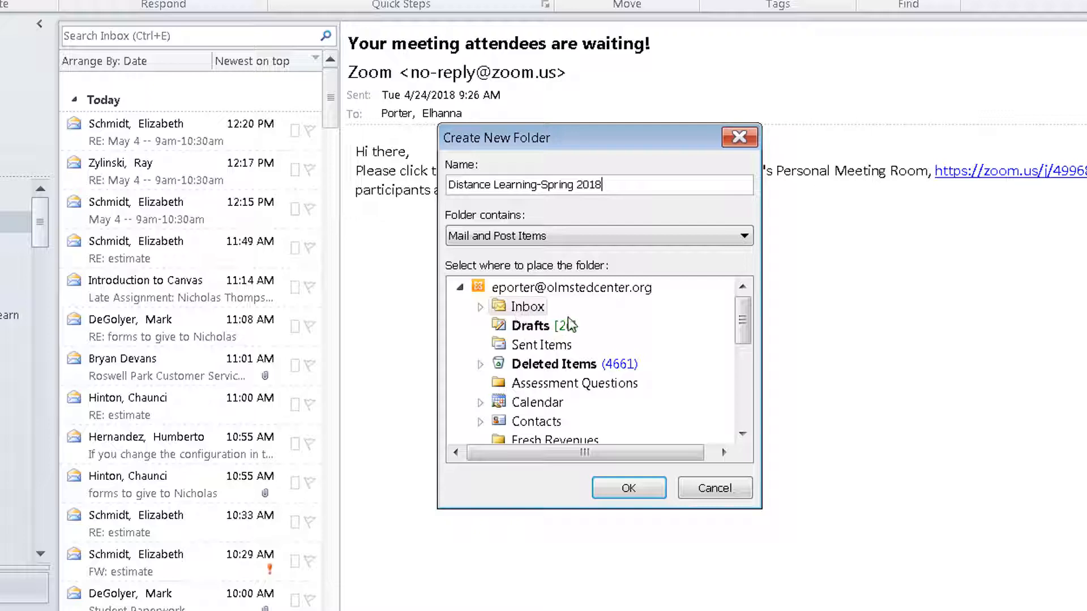
{"action": "left_click", "coordinate": [529, 308]}
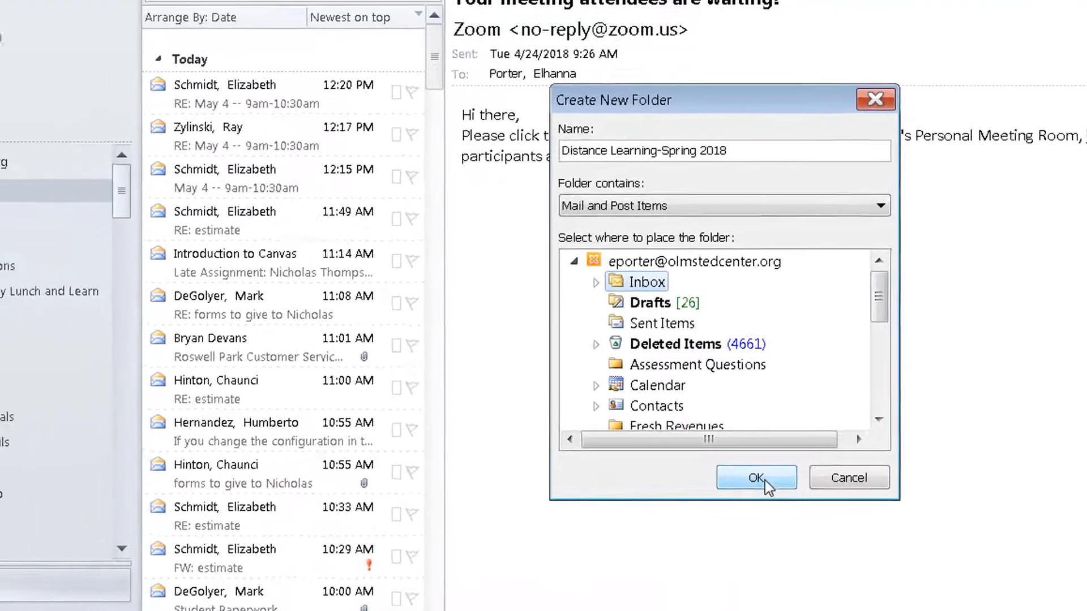
{"action": "left_click", "coordinate": [766, 480]}
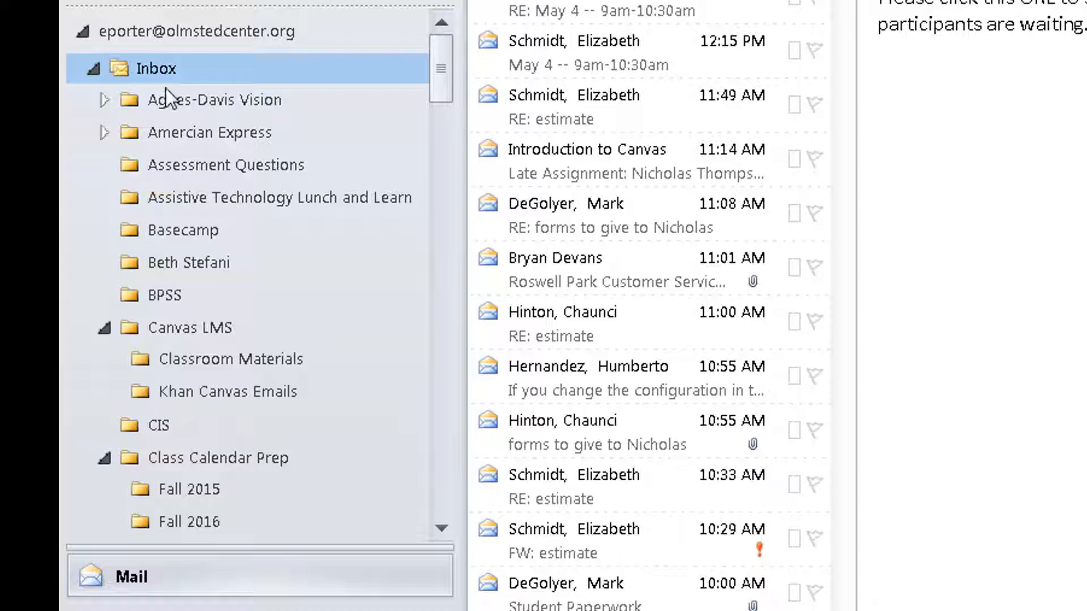
Find the Distance Learning-Spring 2018 folder in the folder list and open it
{"action": "scroll", "coordinate": [166, 91], "scroll_direction": "down", "scroll_amount": 3}
{"action": "scroll", "coordinate": [165, 88], "scroll_direction": "down", "scroll_amount": 4}
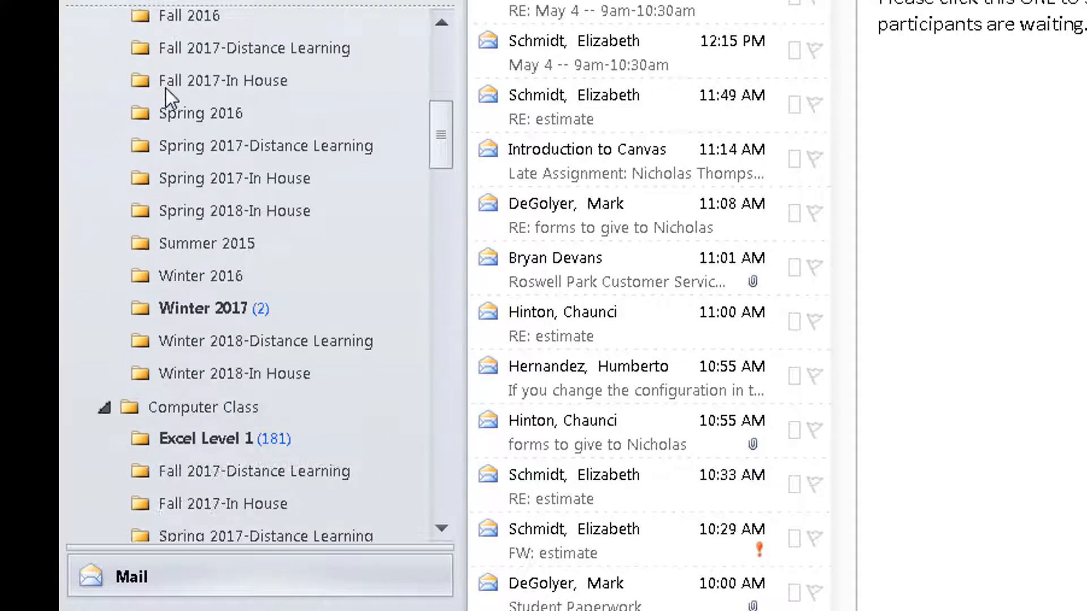
{"action": "scroll", "coordinate": [166, 89], "scroll_direction": "down", "scroll_amount": 2}
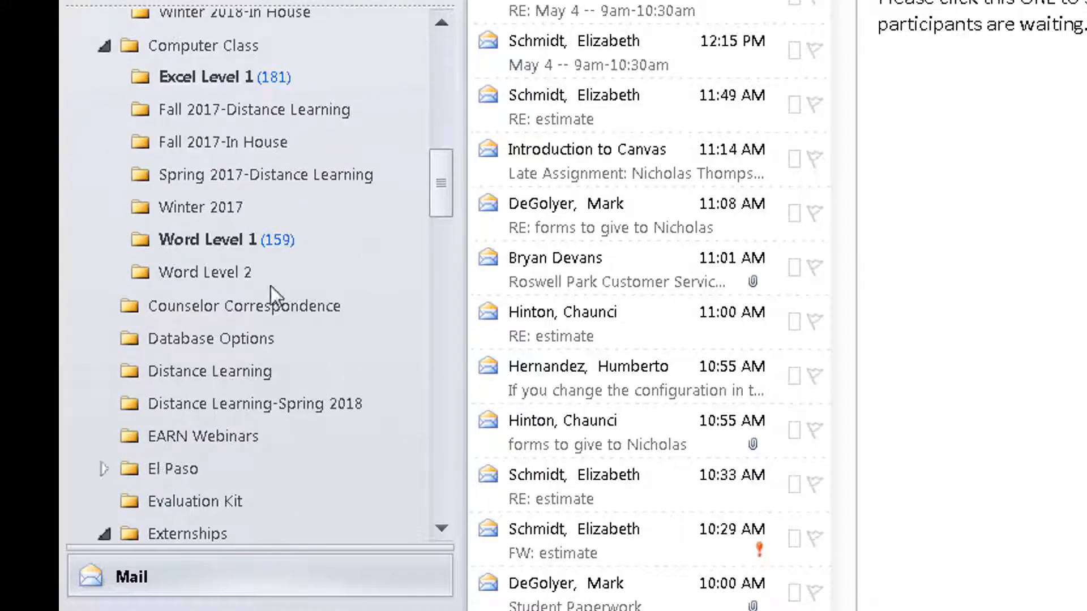
{"action": "left_click", "coordinate": [219, 402]}
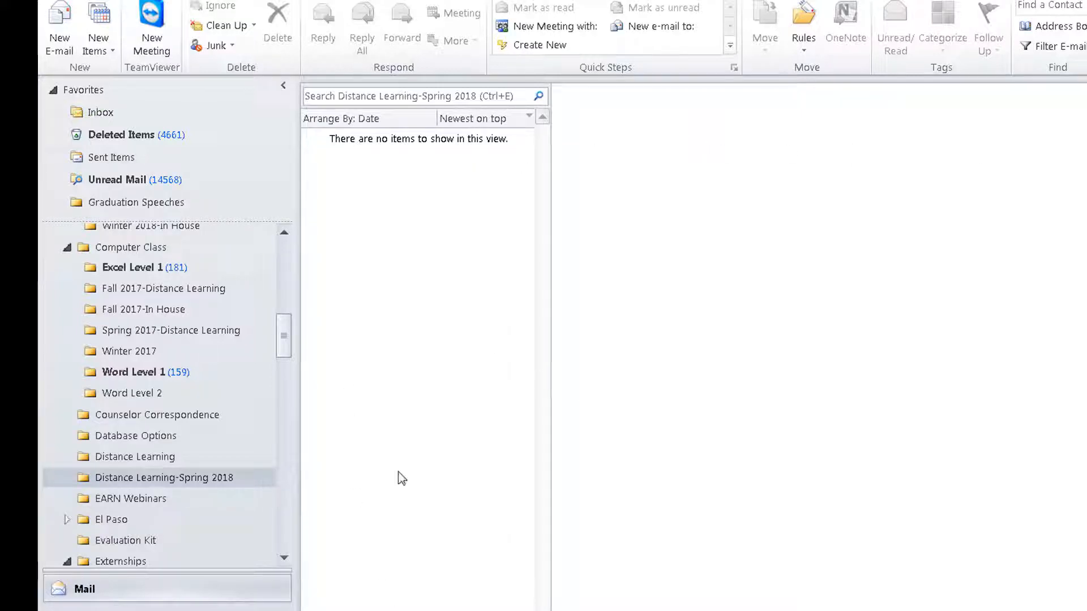
{"action": "left_click", "coordinate": [148, 484]}
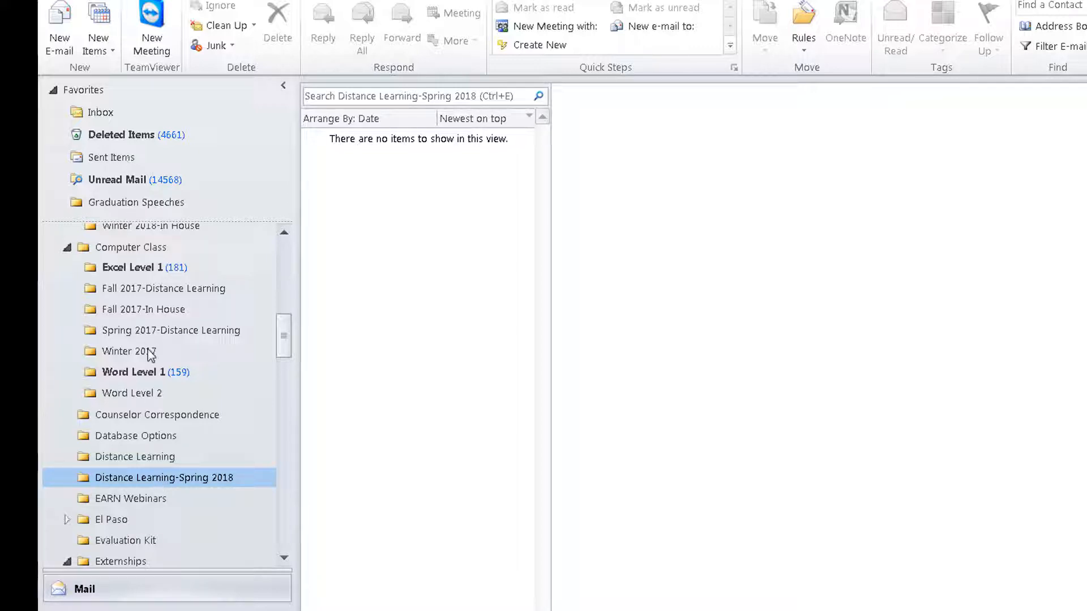
Return to the Inbox at the beginning of the mailbox's folder list
{"action": "scroll", "coordinate": [159, 427], "scroll_direction": "up", "scroll_amount": 3}
{"action": "scroll", "coordinate": [159, 428], "scroll_direction": "up", "scroll_amount": 8}
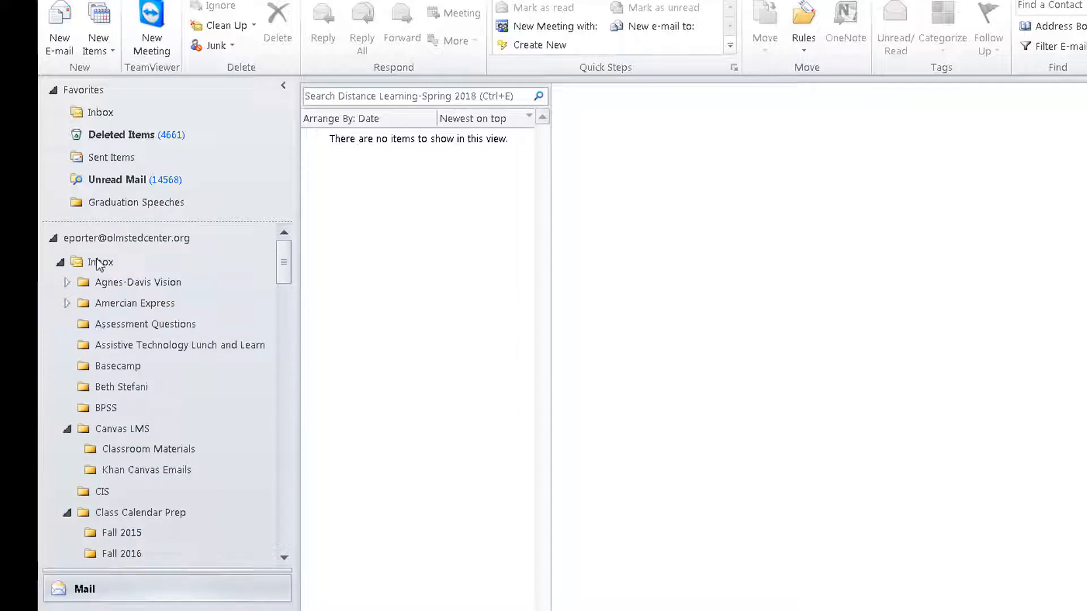
{"action": "left_click", "coordinate": [100, 263]}
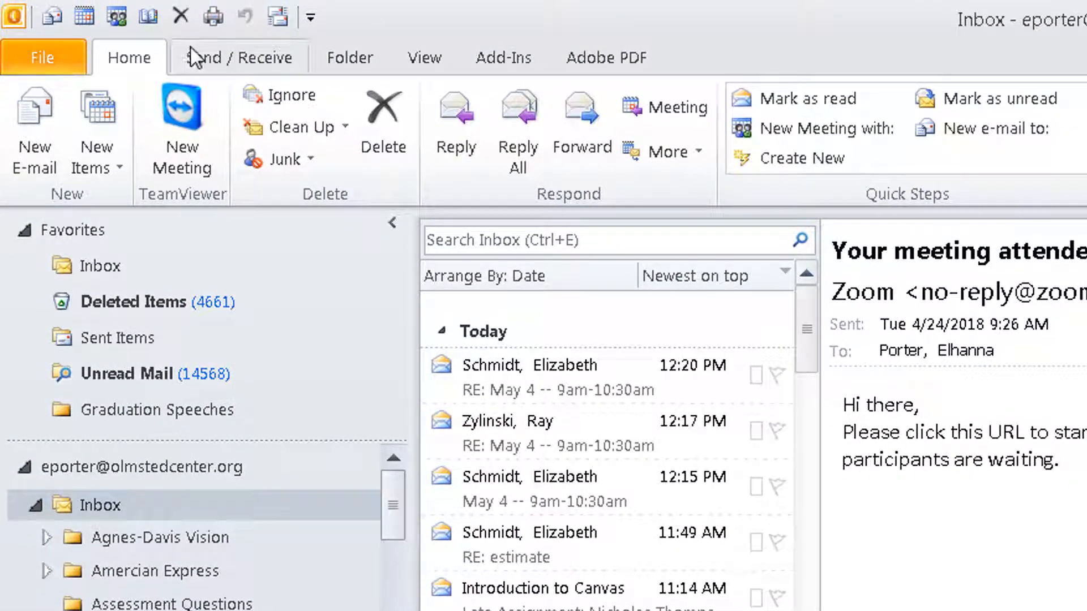
Review the folder commands available for the Inbox, including New Folder, without running any
{"action": "left_click", "coordinate": [339, 56]}
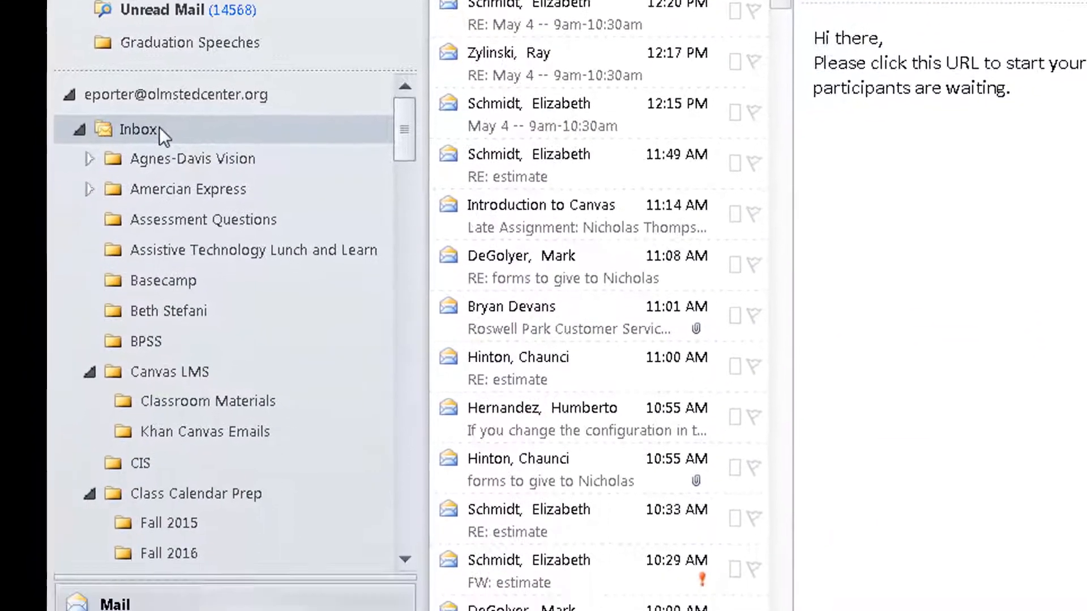
{"action": "right_click", "coordinate": [127, 444]}
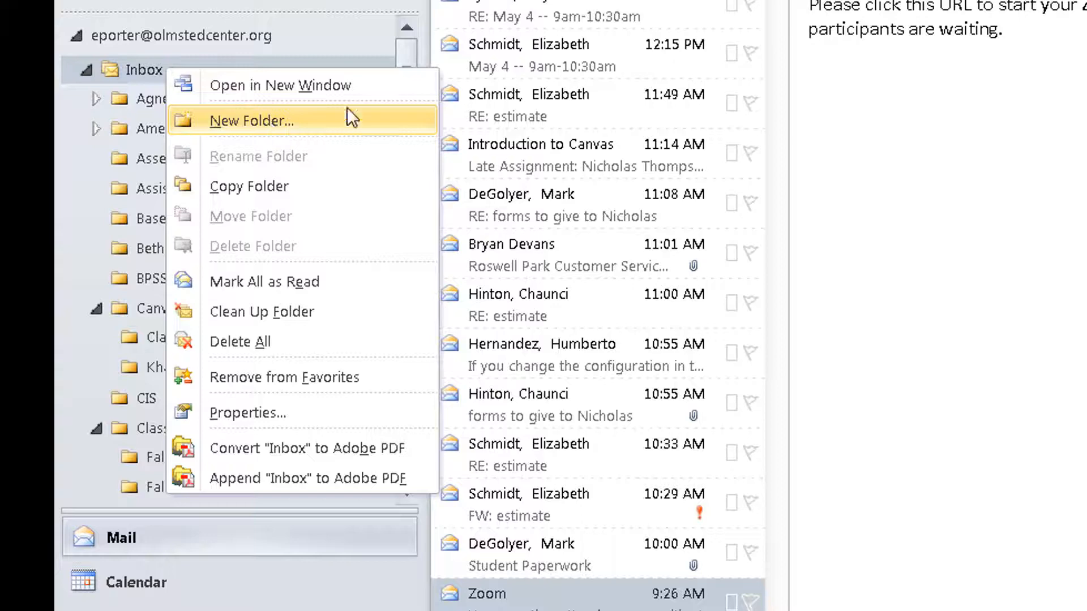
{"action": "key", "text": "Escape"}
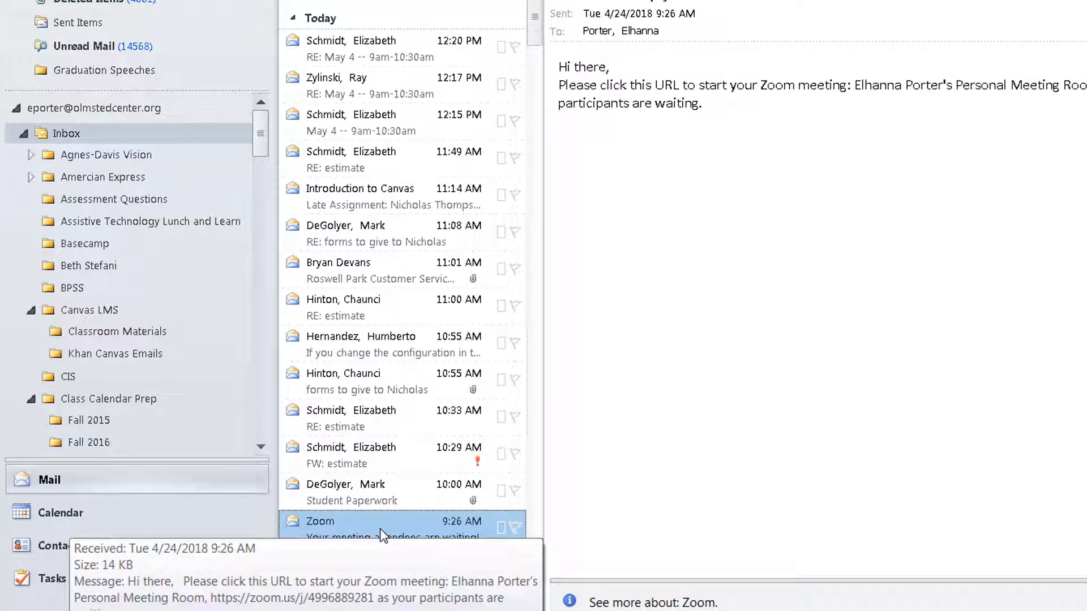
Browse the Move Items folder list for the selected Zoom message, highlight Distance Learning-Spring 2018, and close it without moving the message
{"action": "right_click", "coordinate": [383, 536]}
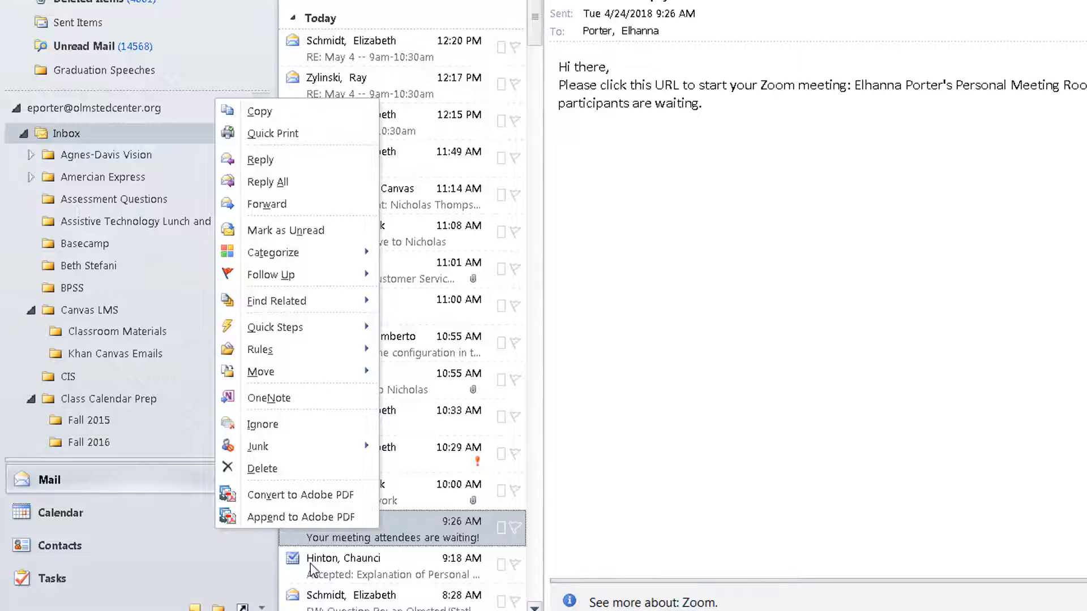
{"action": "mouse_move", "coordinate": [309, 375]}
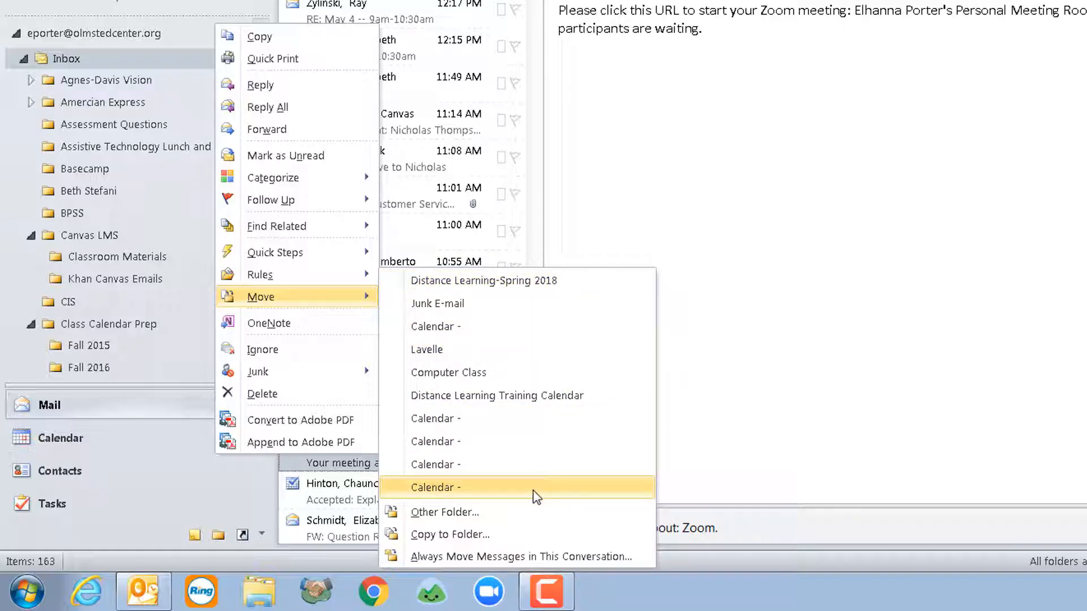
{"action": "left_click", "coordinate": [516, 528]}
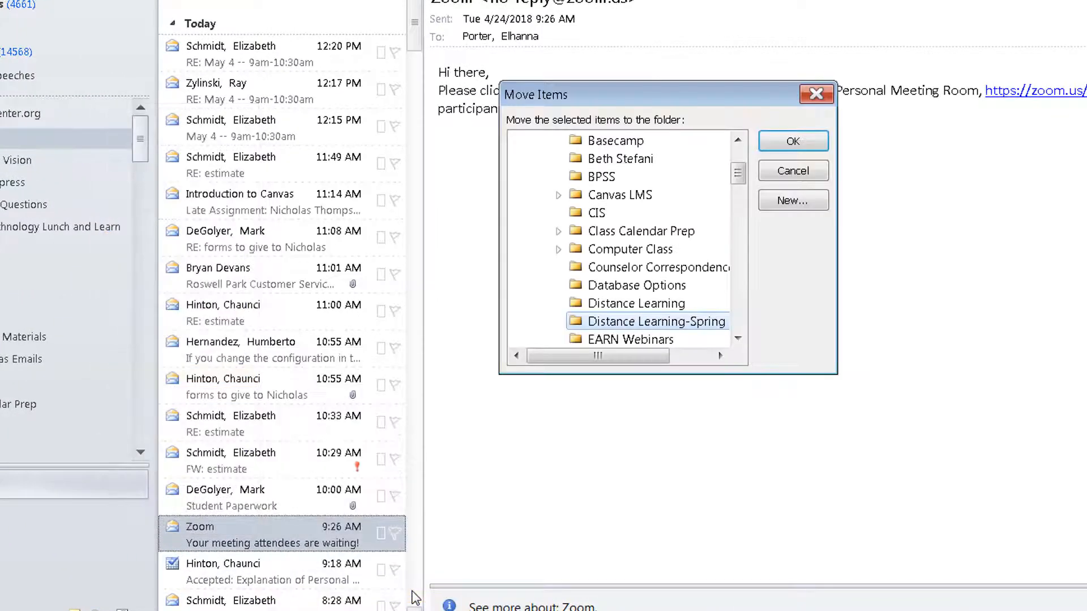
{"action": "scroll", "coordinate": [630, 229], "scroll_direction": "up", "scroll_amount": 2}
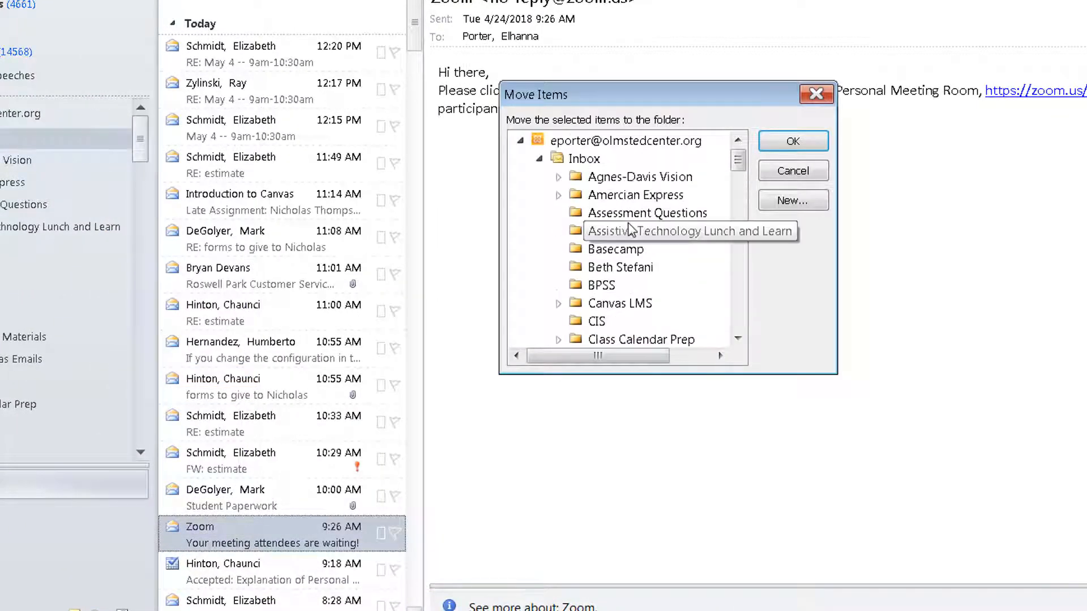
{"action": "scroll", "coordinate": [613, 195], "scroll_direction": "down", "scroll_amount": 2}
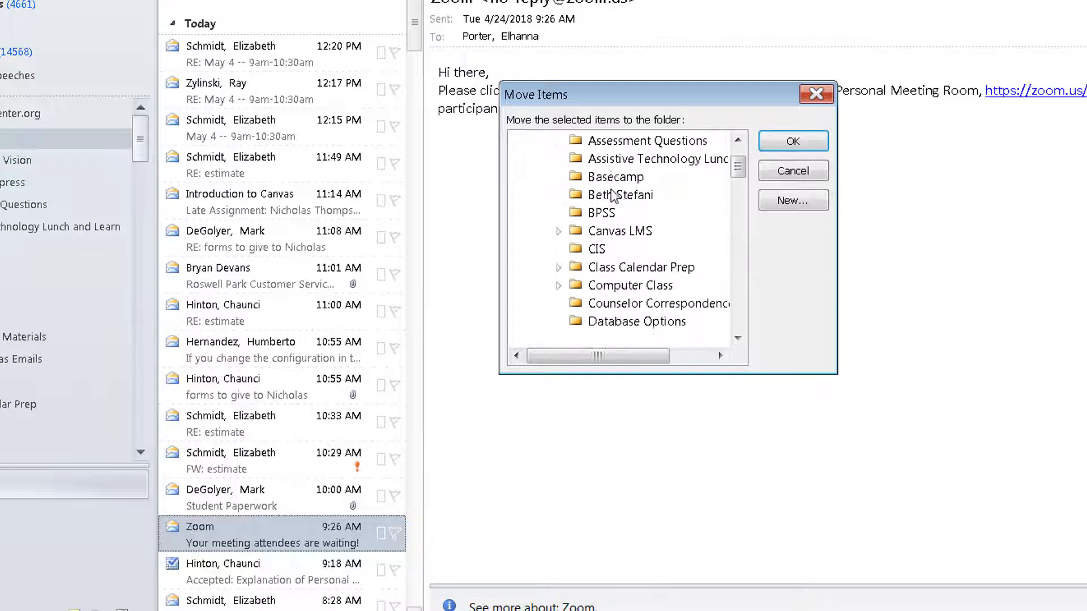
{"action": "scroll", "coordinate": [613, 196], "scroll_direction": "down", "scroll_amount": 3}
{"action": "left_click", "coordinate": [615, 214]}
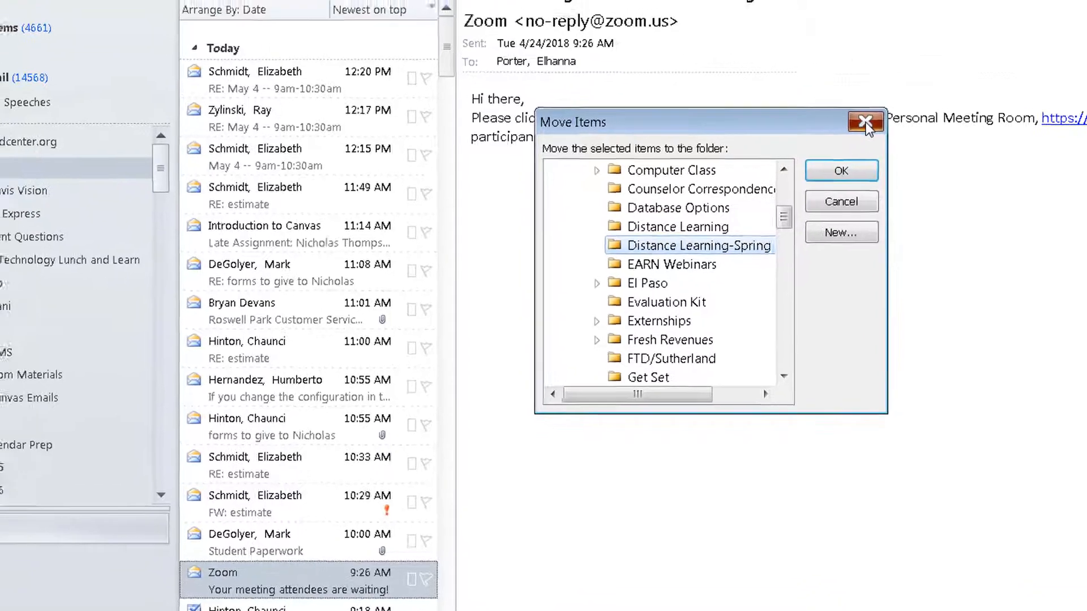
{"action": "left_click", "coordinate": [815, 94]}
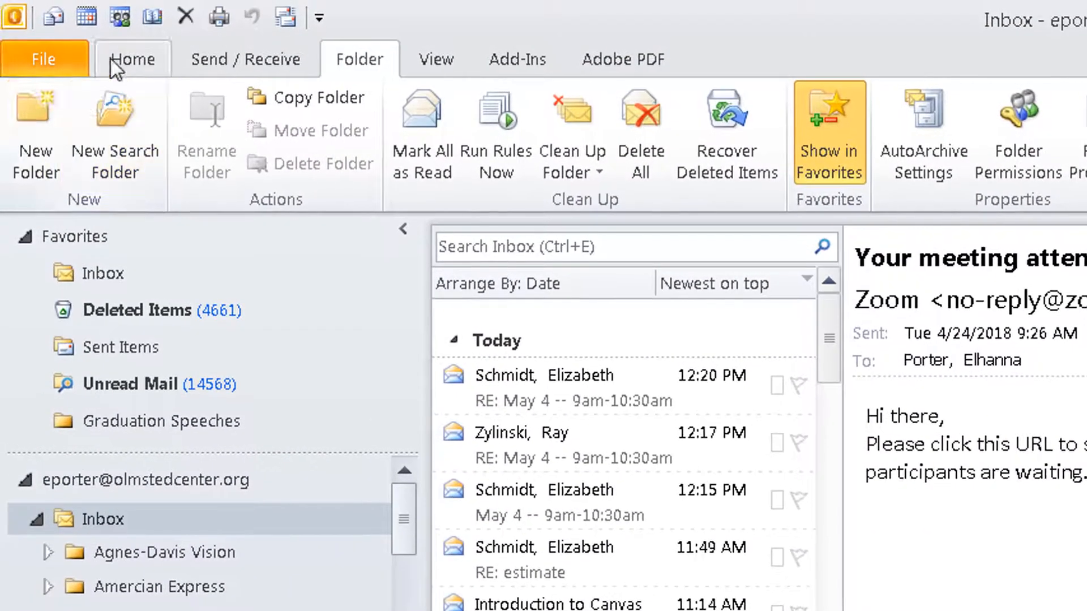
Reopen the Move Items folder list for the Zoom message through the Move command's Other Folder option, and dismiss it without moving anything
{"action": "left_click", "coordinate": [93, 14]}
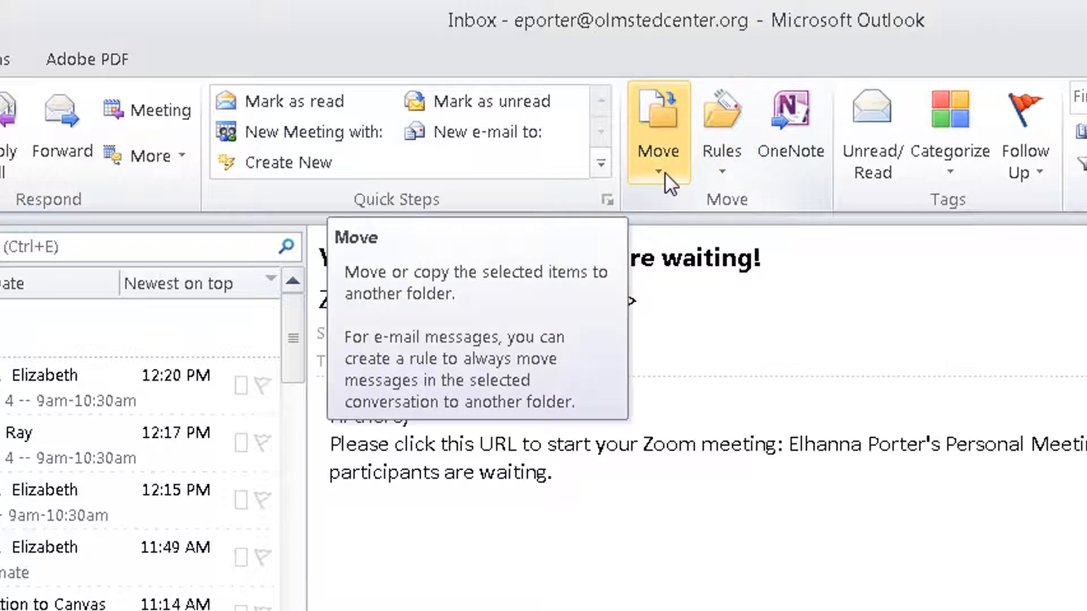
{"action": "left_click", "coordinate": [659, 172]}
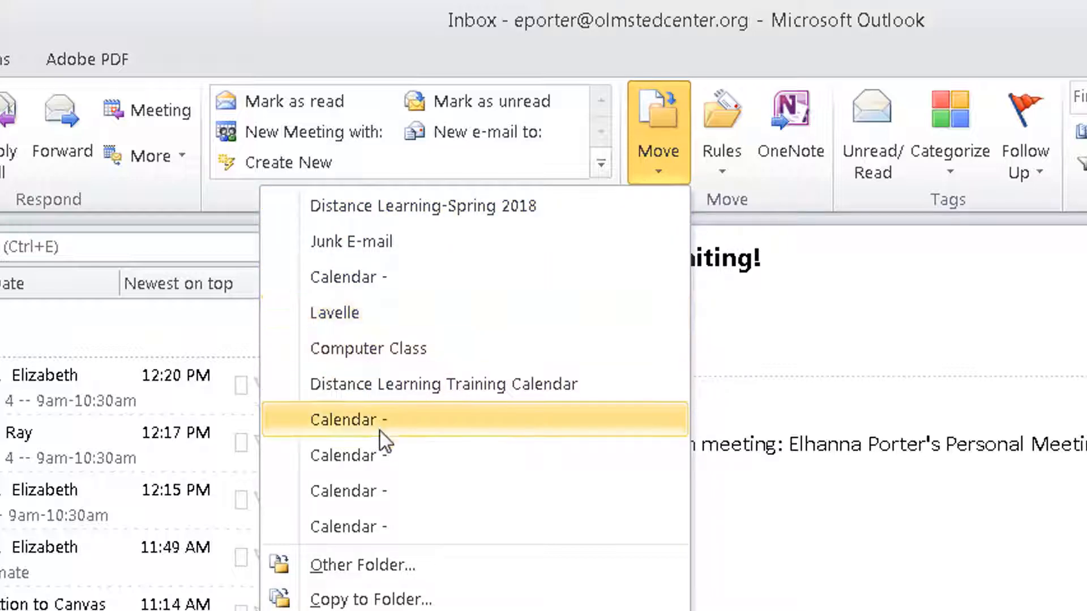
{"action": "left_click", "coordinate": [409, 566]}
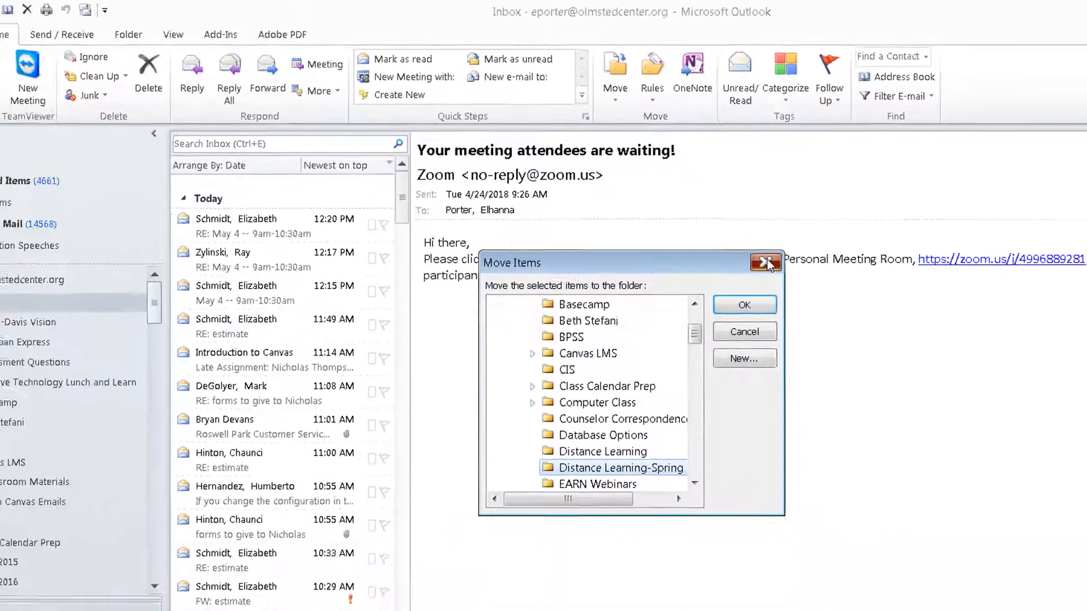
{"action": "left_click", "coordinate": [825, 337]}
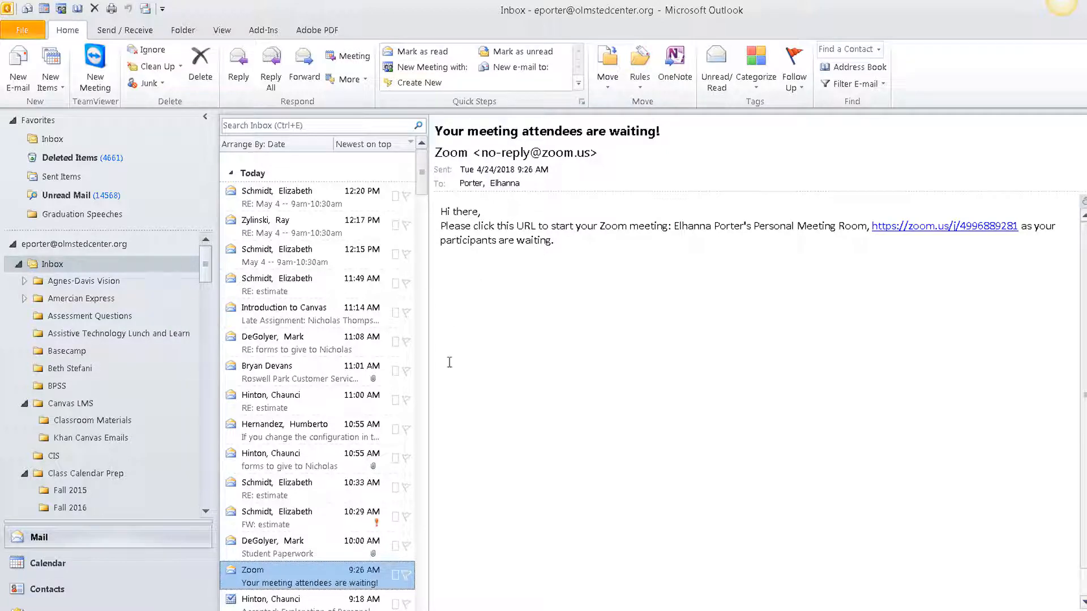
Move the Zoom message "Your meeting attendees are waiting!" from the Inbox into the Distance Learning-Spring 2018 folder
{"action": "mouse_move", "coordinate": [275, 581]}
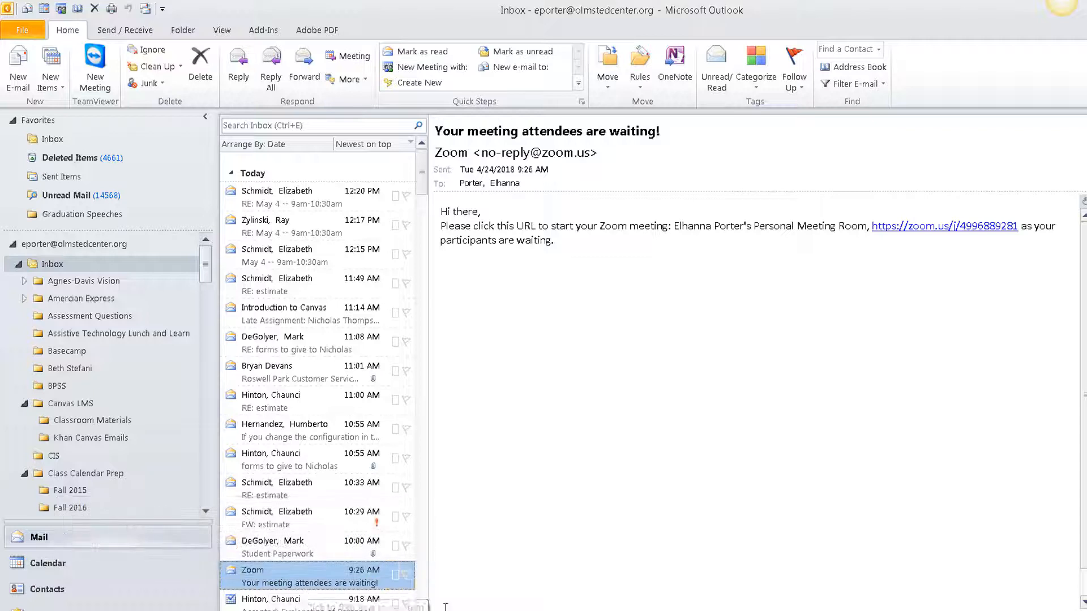
{"action": "mouse_move", "coordinate": [311, 589]}
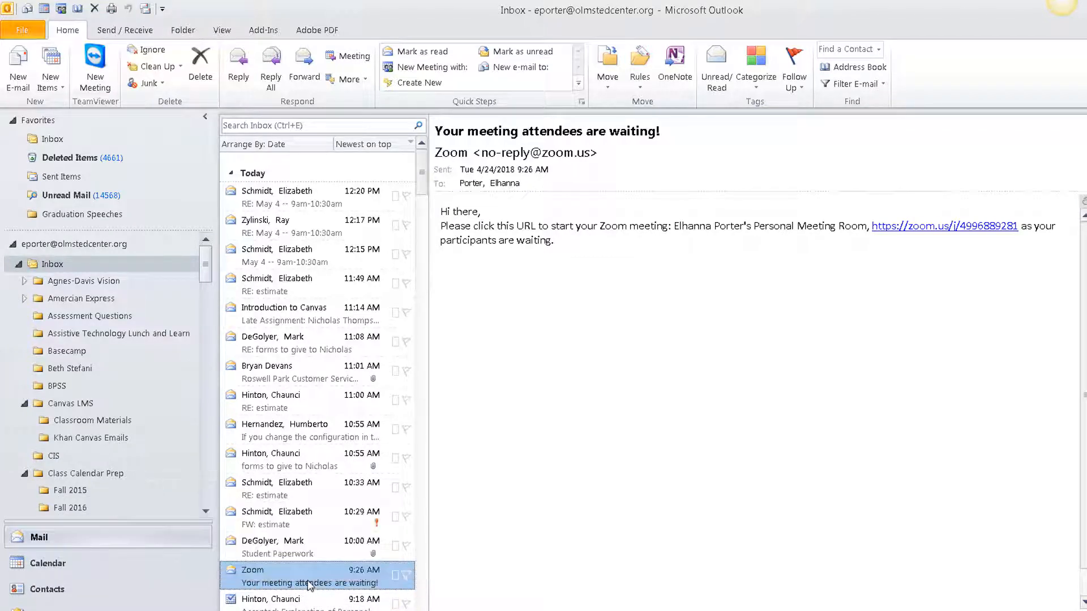
{"action": "left_click_drag", "start_coordinate": [310, 586], "coordinate": [173, 272]}
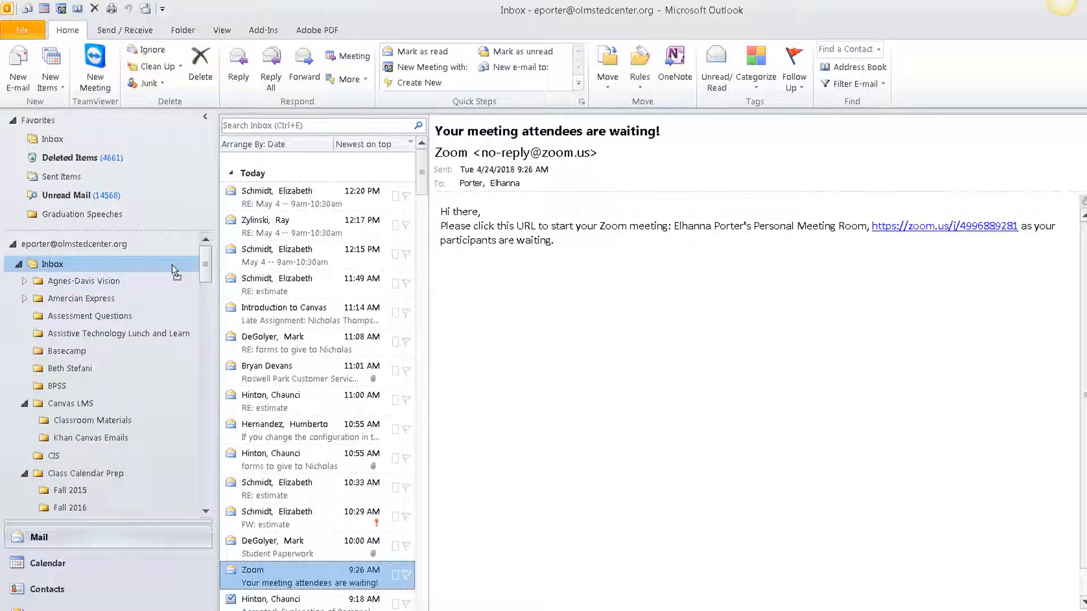
{"action": "left_click_drag", "start_coordinate": [165, 266], "coordinate": [155, 266]}
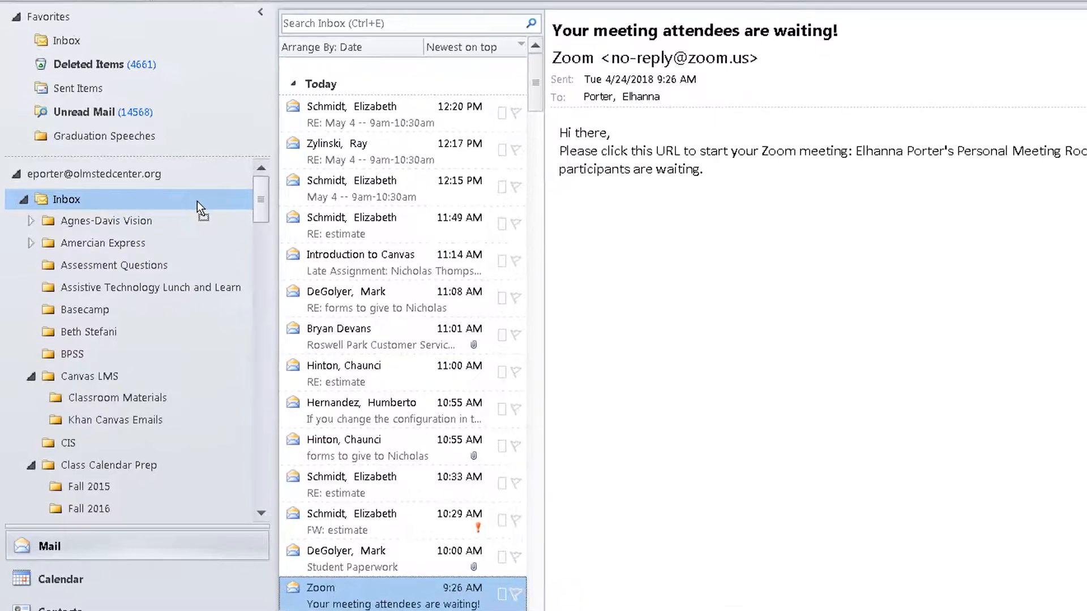
{"action": "left_click_drag", "start_coordinate": [197, 202], "coordinate": [196, 222]}
{"action": "left_click_drag", "start_coordinate": [262, 127], "coordinate": [188, 287]}
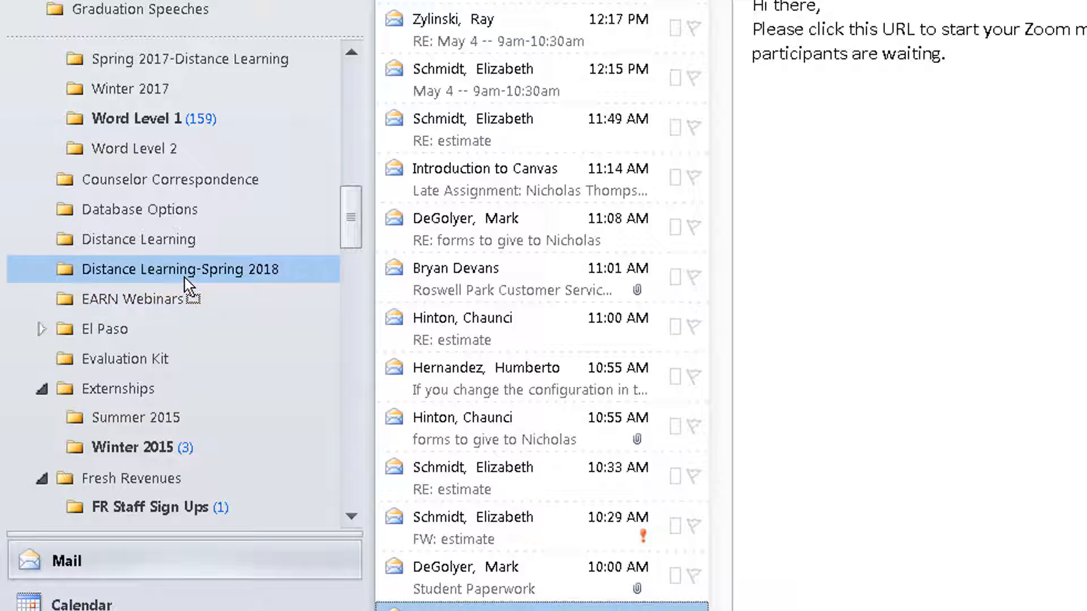
{"action": "left_click_drag", "start_coordinate": [184, 277], "coordinate": [185, 278]}
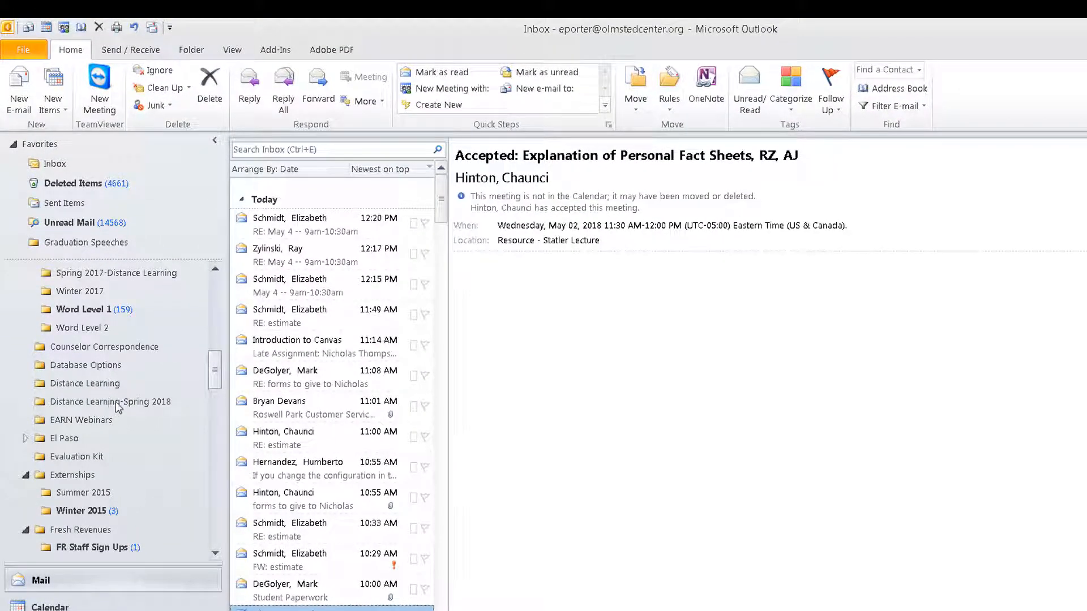
Check the Distance Learning-Spring 2018 folder for the moved Zoom message and return to the Inbox
{"action": "left_click", "coordinate": [117, 403]}
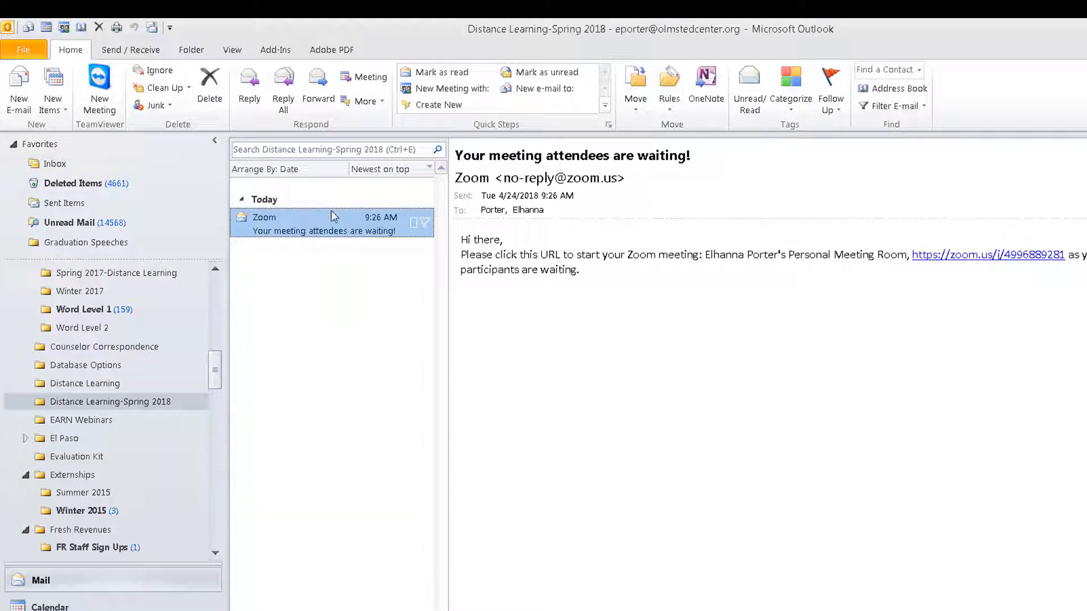
{"action": "mouse_move", "coordinate": [331, 220]}
{"action": "left_click", "coordinate": [54, 163]}
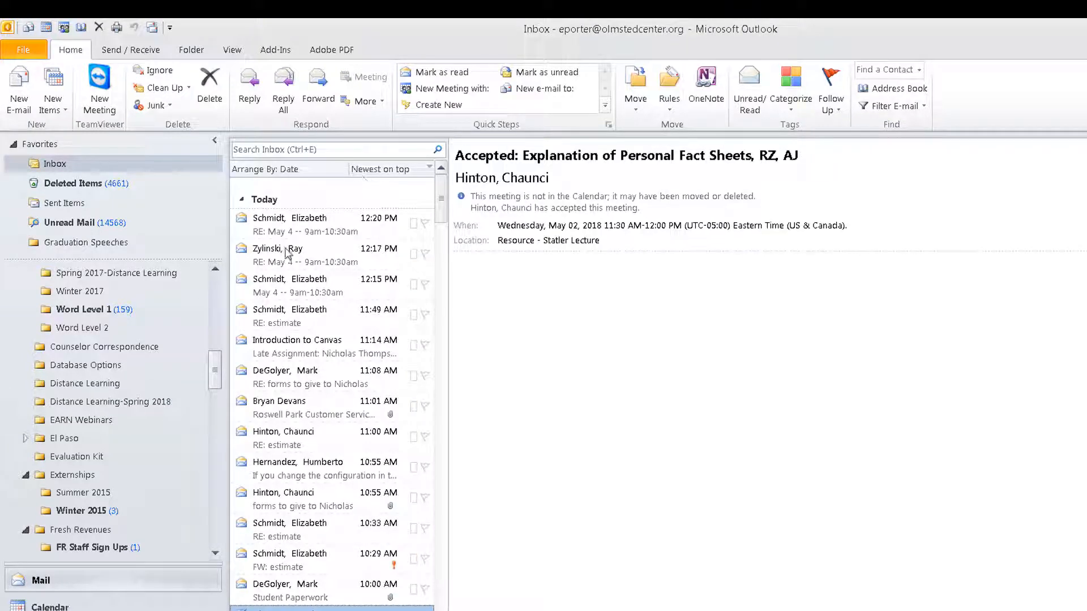
Open the "Accepted: Explanation of Personal Fact Sheets" meeting response from the Inbox in its own window, and close it
{"action": "mouse_move", "coordinate": [286, 364]}
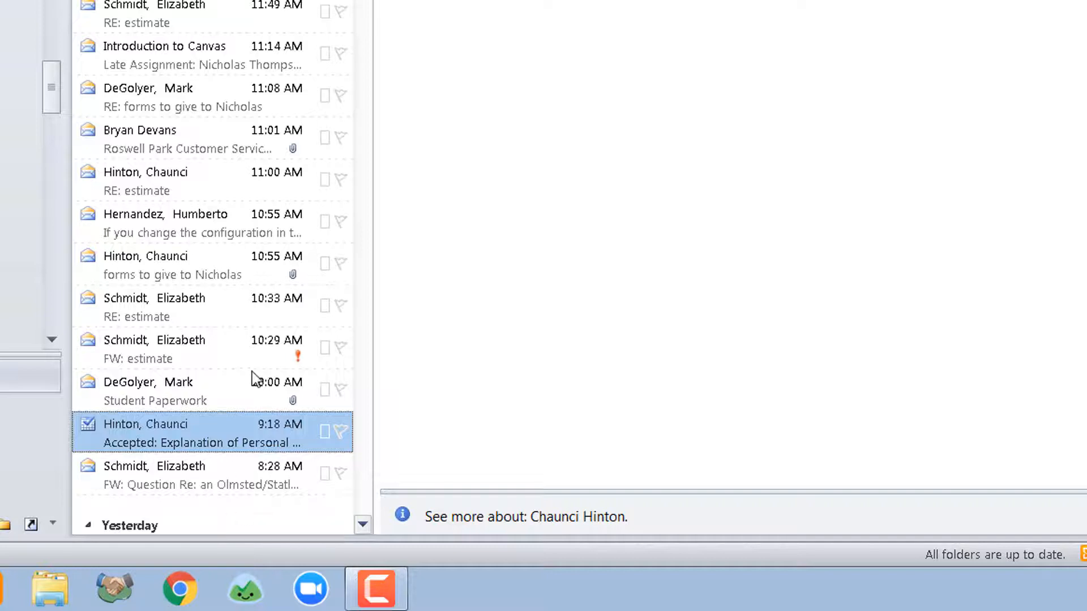
{"action": "scroll", "coordinate": [253, 374], "scroll_direction": "down", "scroll_amount": 1}
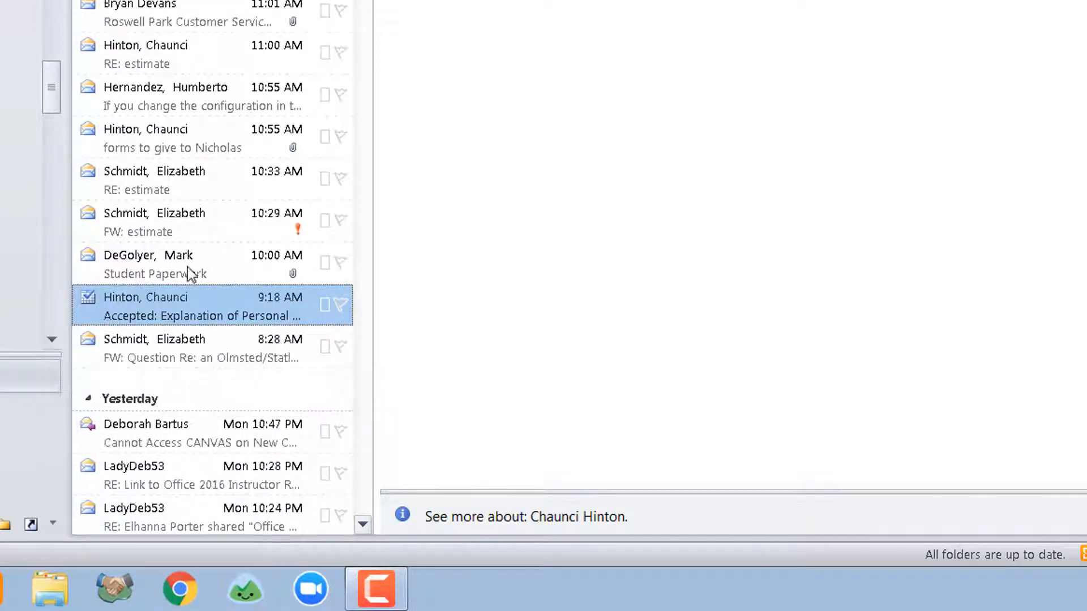
{"action": "mouse_move", "coordinate": [199, 317]}
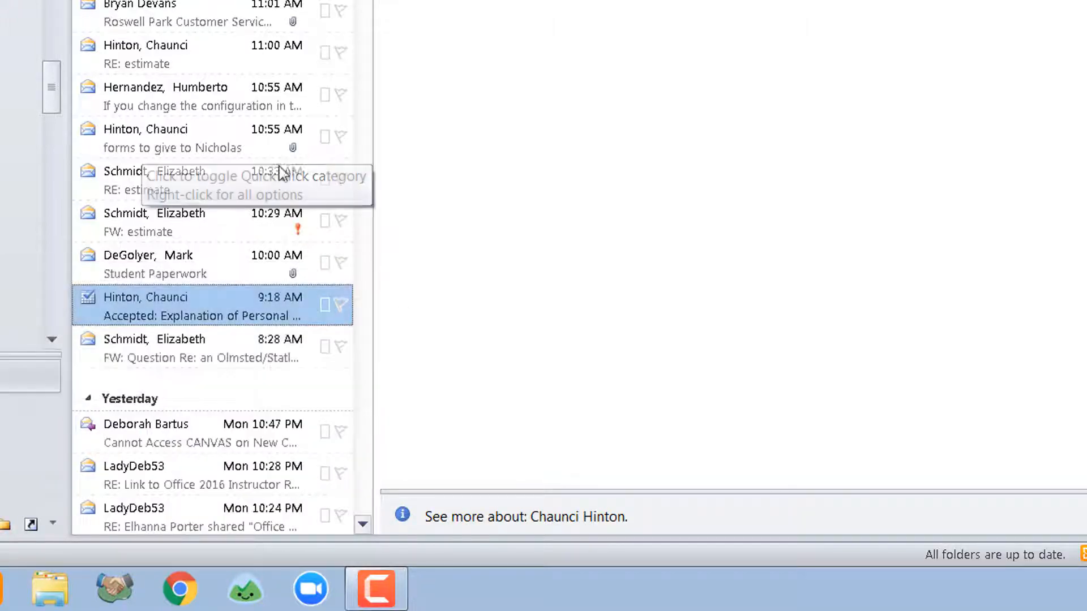
{"action": "mouse_move", "coordinate": [173, 164]}
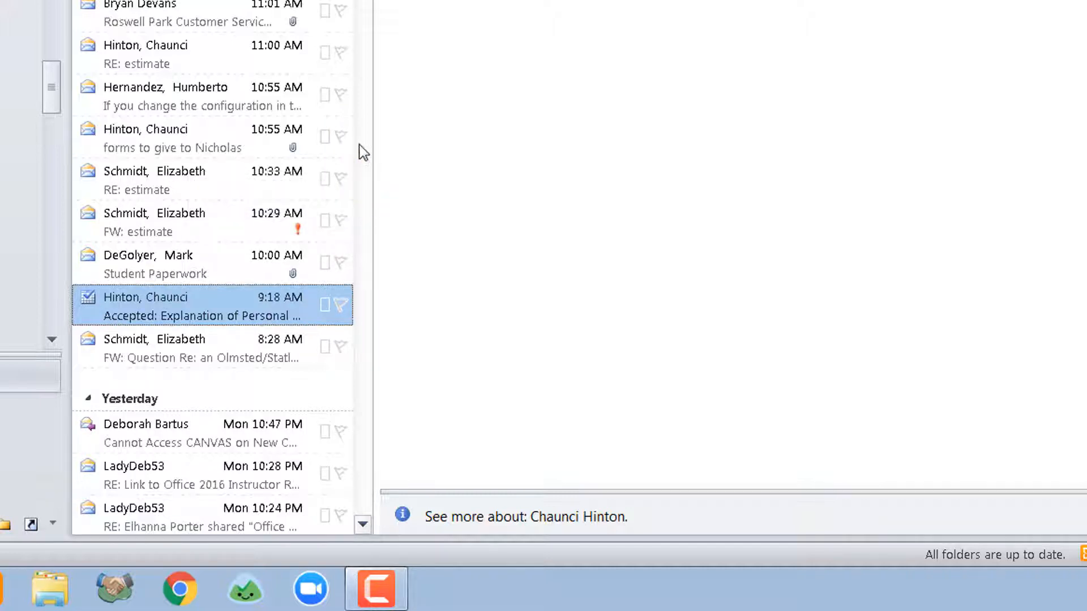
{"action": "scroll", "coordinate": [338, 137], "scroll_direction": "up", "scroll_amount": 2}
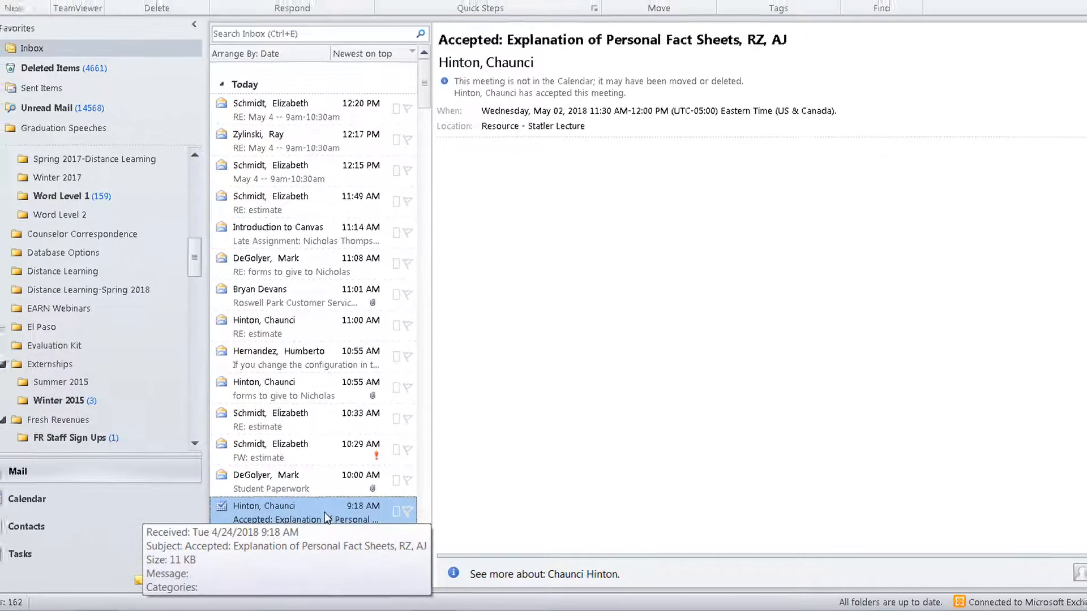
{"action": "double_click", "coordinate": [324, 512]}
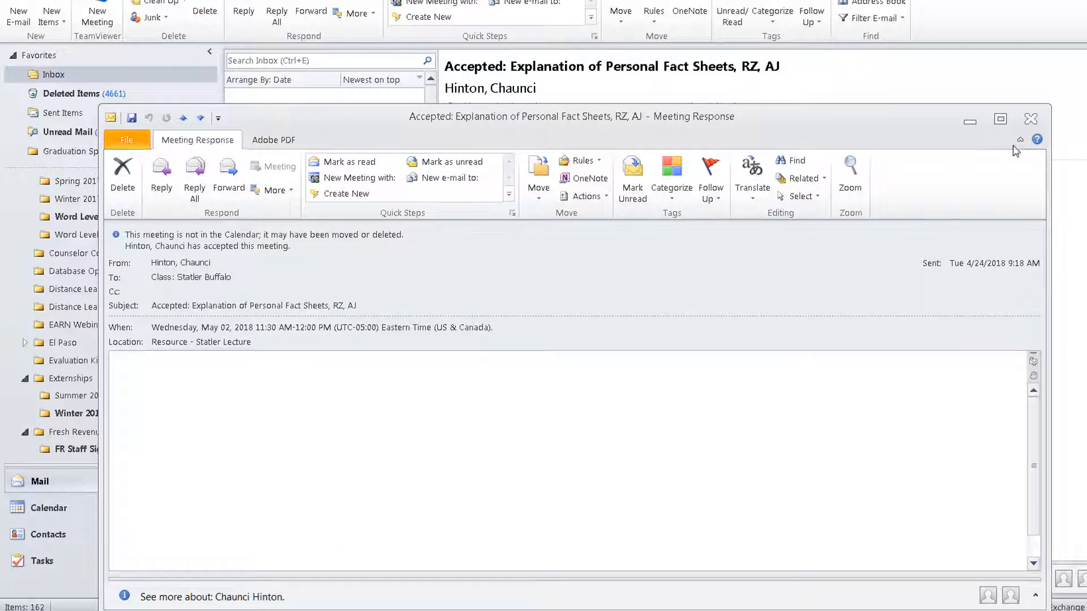
{"action": "left_click", "coordinate": [1030, 122]}
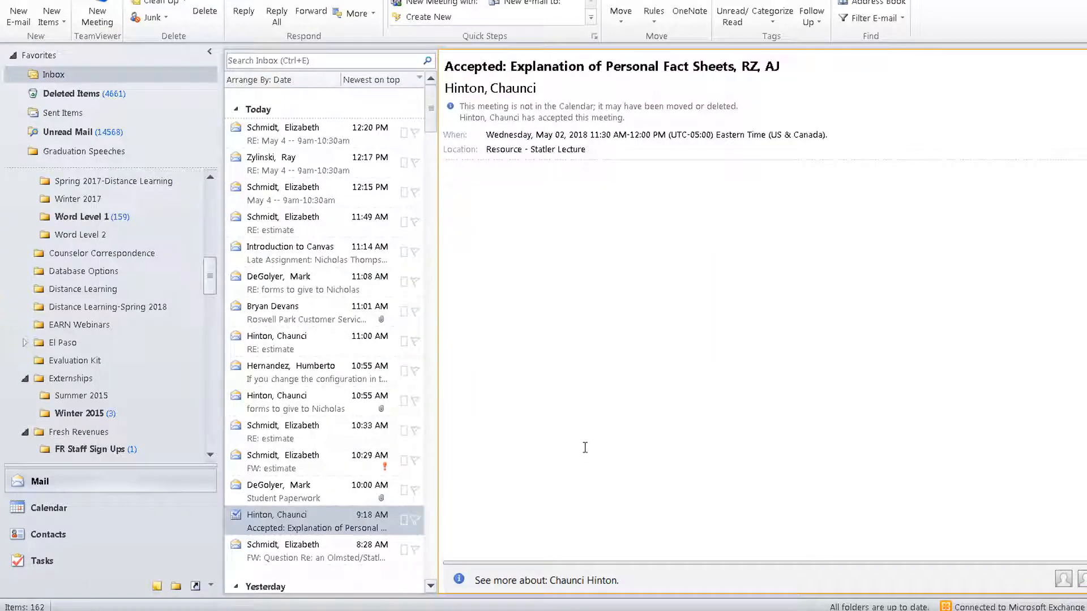
Reopen the 9:18 AM meeting response twice in a separate window, closing the window each time to return to the Inbox
{"action": "left_click", "coordinate": [290, 522]}
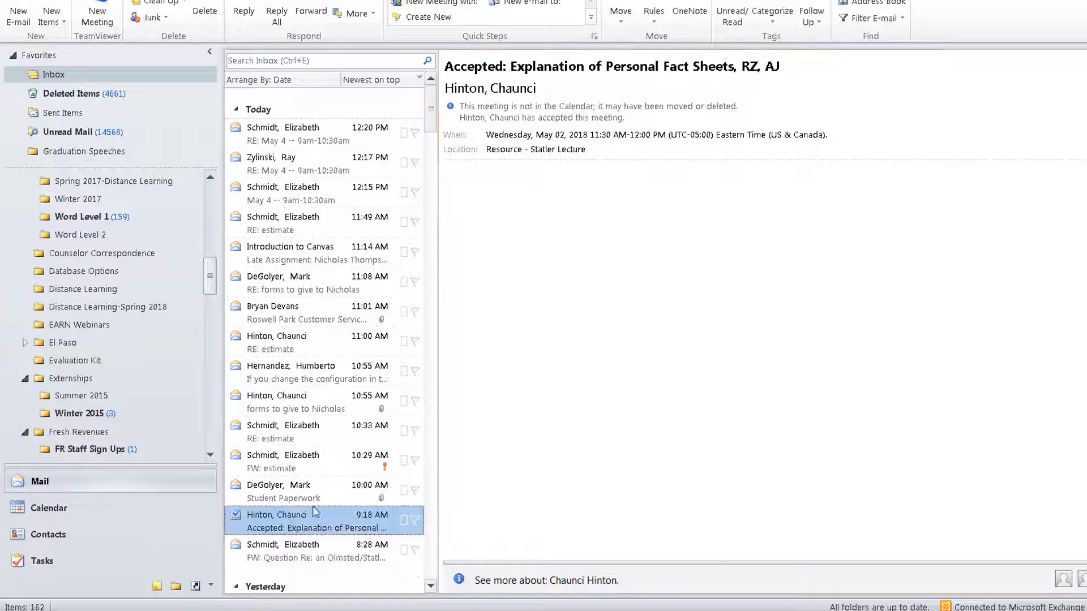
{"action": "double_click", "coordinate": [375, 520]}
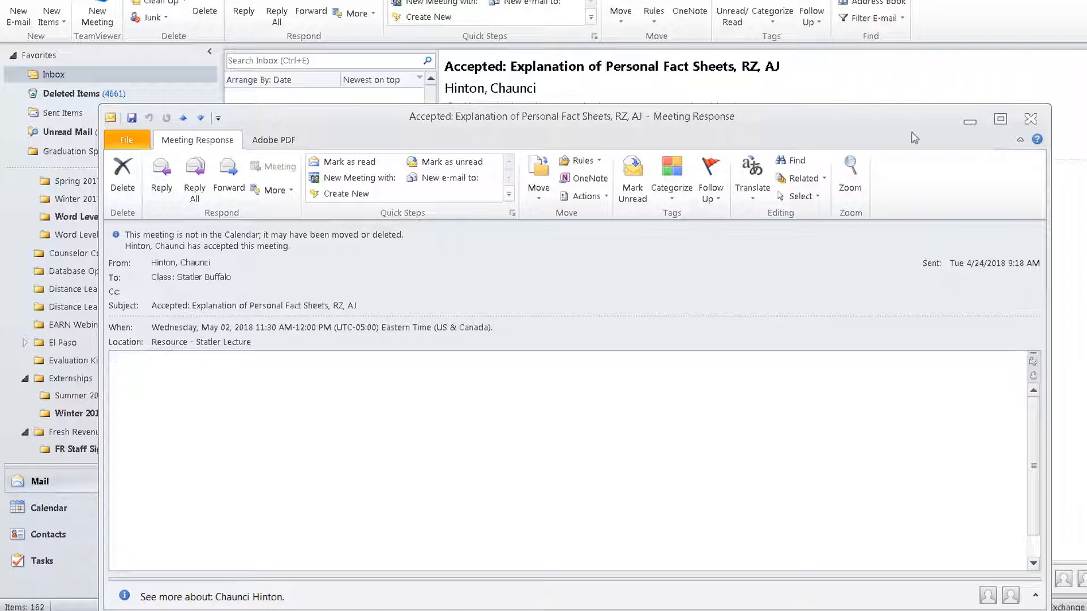
{"action": "left_click", "coordinate": [1030, 120]}
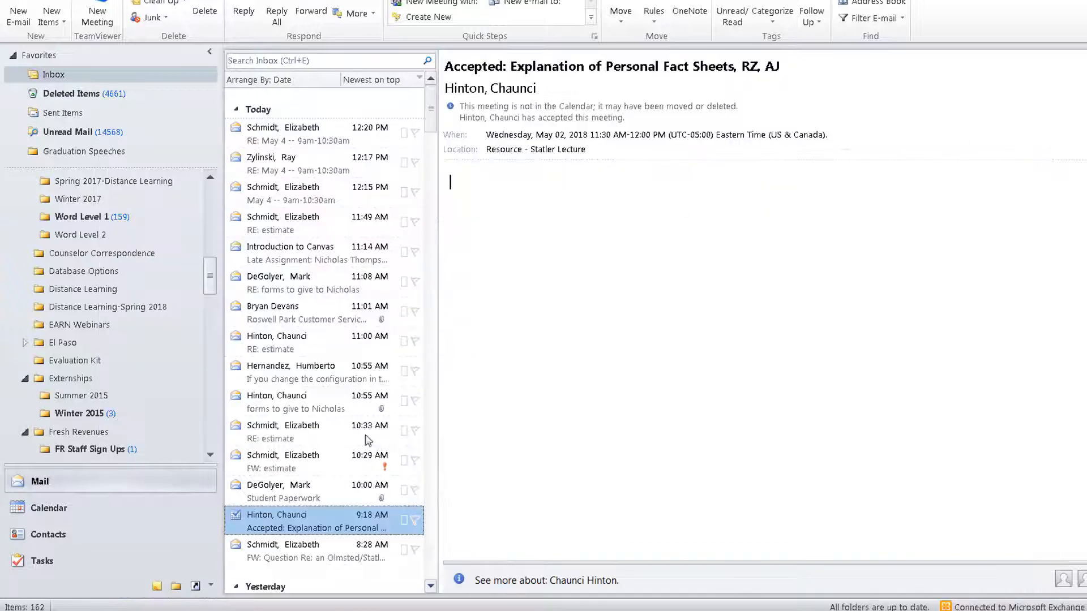
{"action": "double_click", "coordinate": [294, 518]}
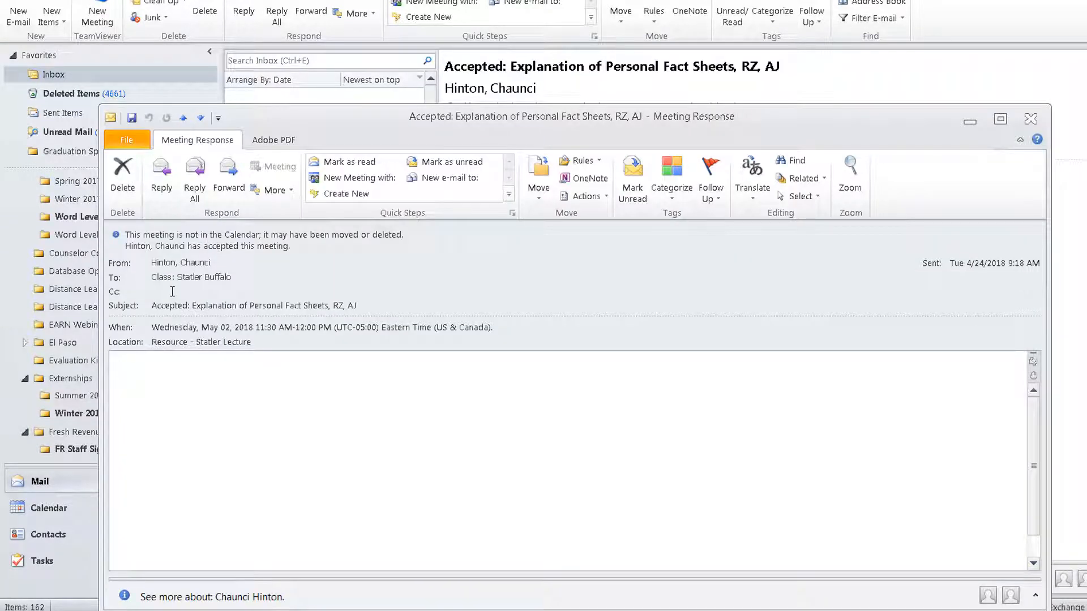
{"action": "key", "text": "Escape"}
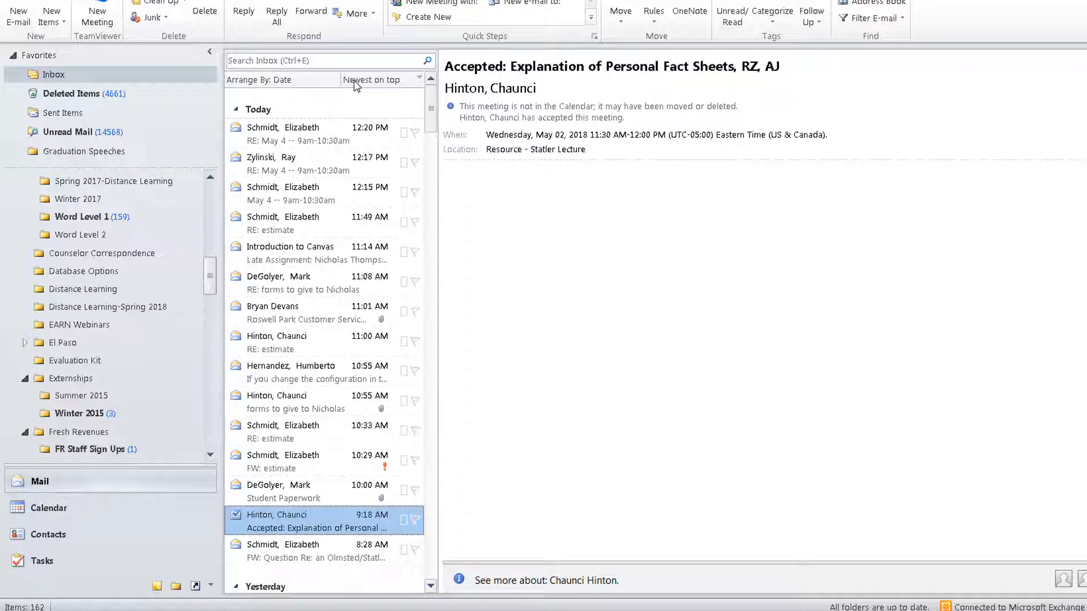
Jump between the newest and oldest messages in the Inbox, selecting the 9:18 AM meeting response in between and finishing on the newest
{"action": "key", "text": "Home"}
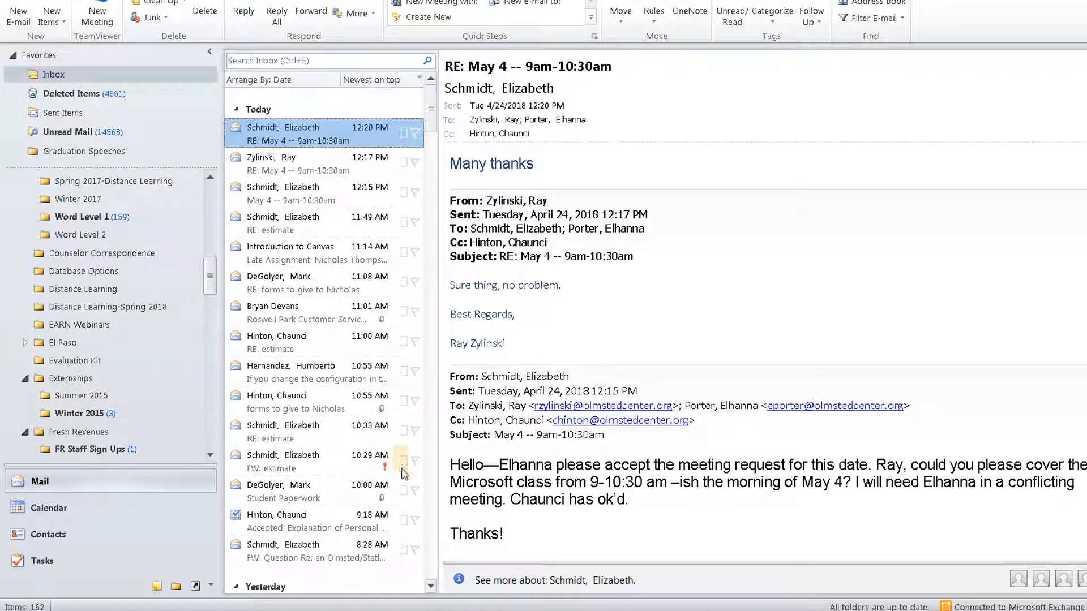
{"action": "left_click", "coordinate": [280, 530]}
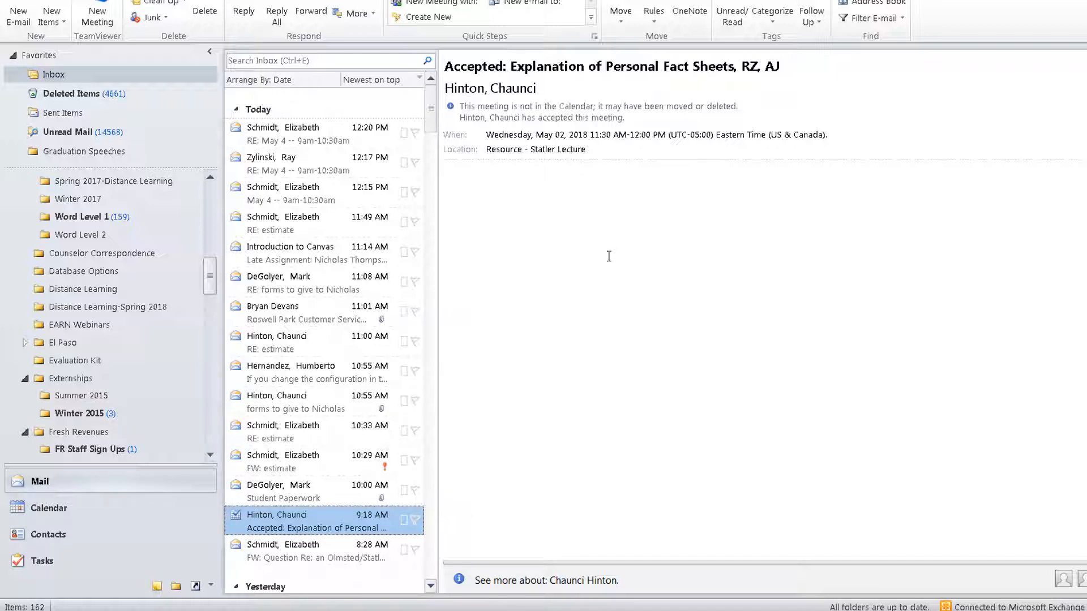
{"action": "key", "text": "End"}
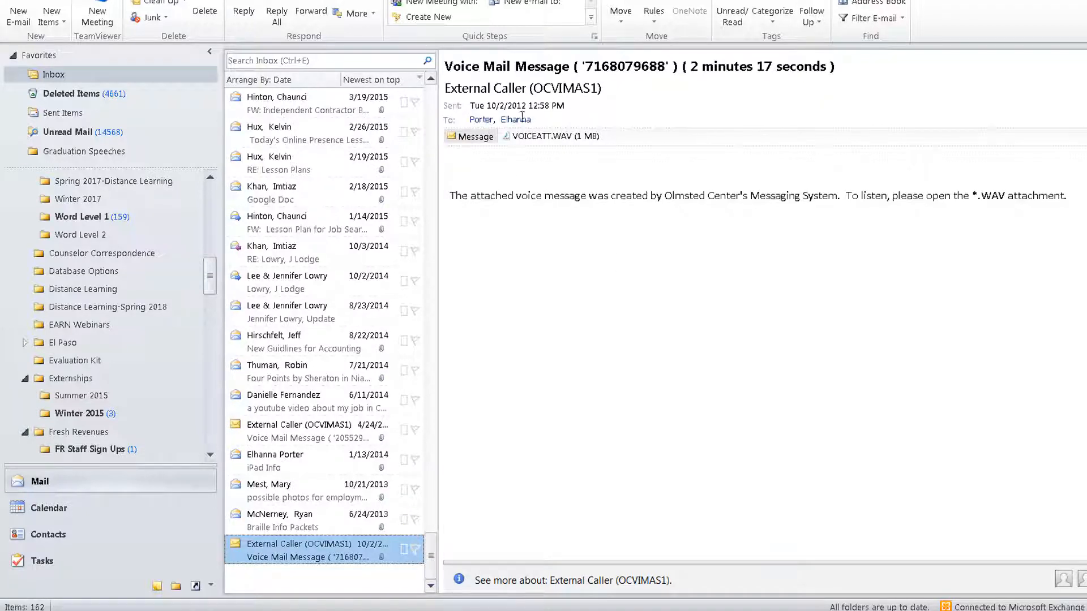
{"action": "mouse_move", "coordinate": [503, 113]}
{"action": "key", "text": "Home"}
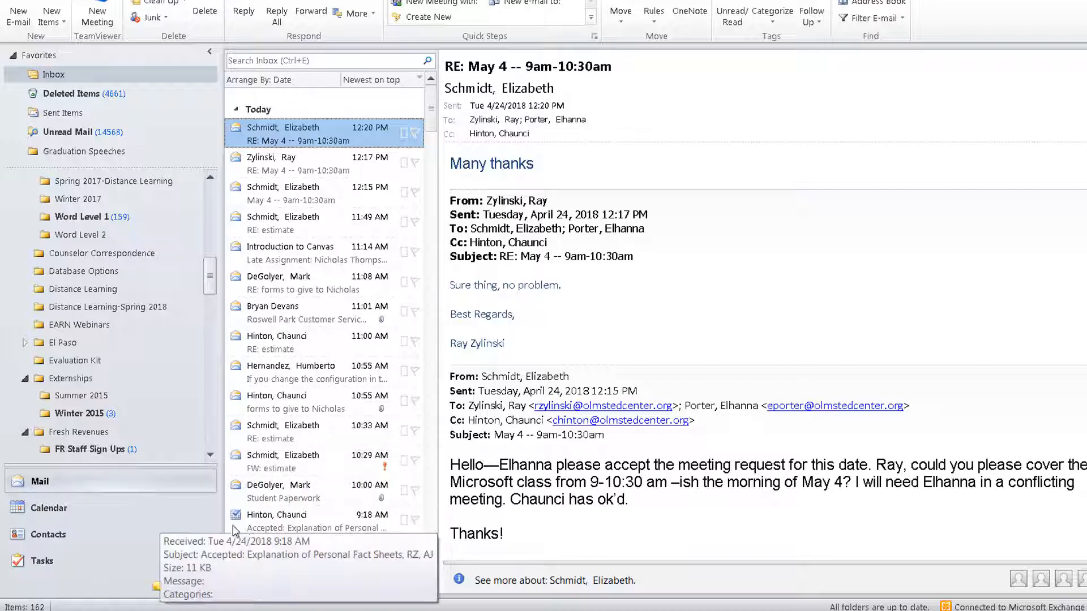
Open the 9:18 AM "Accepted: Explanation of Personal Fact Sheets" meeting response in its own window, and close it
{"action": "left_click", "coordinate": [262, 527]}
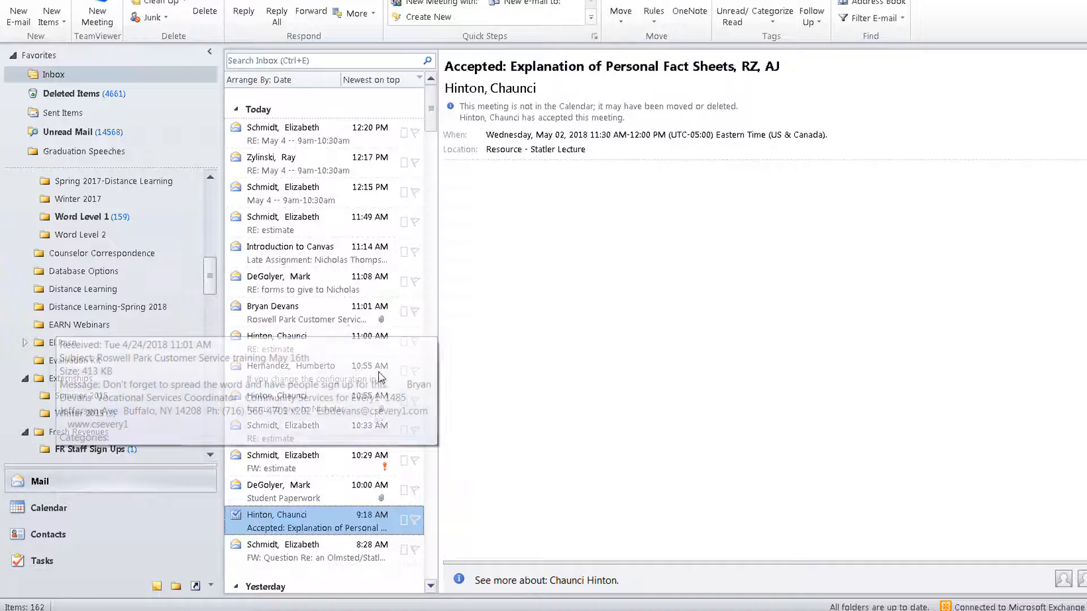
{"action": "double_click", "coordinate": [328, 529]}
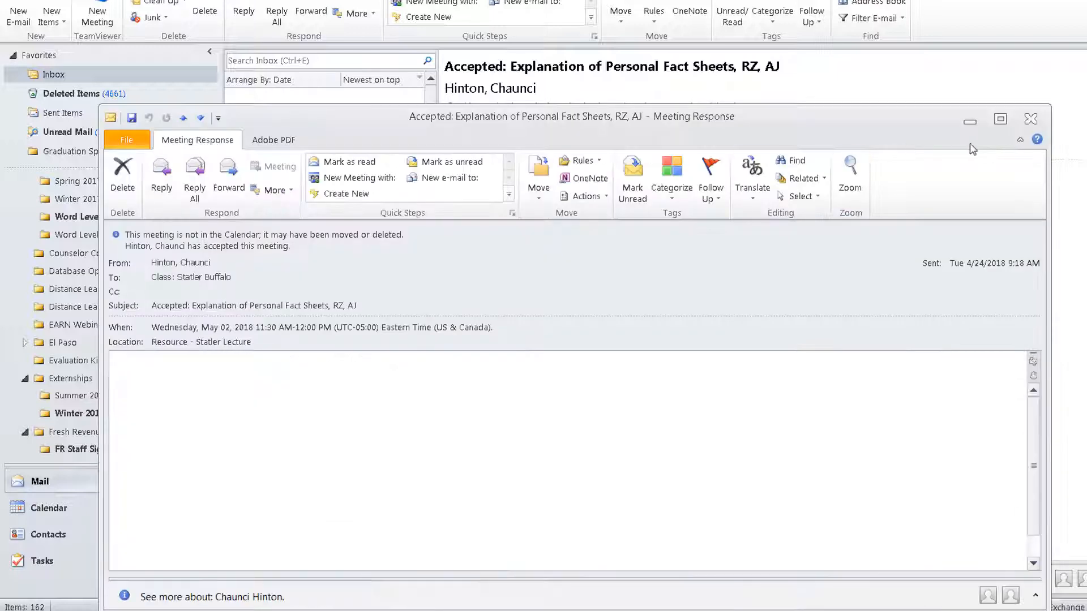
{"action": "left_click", "coordinate": [1042, 120]}
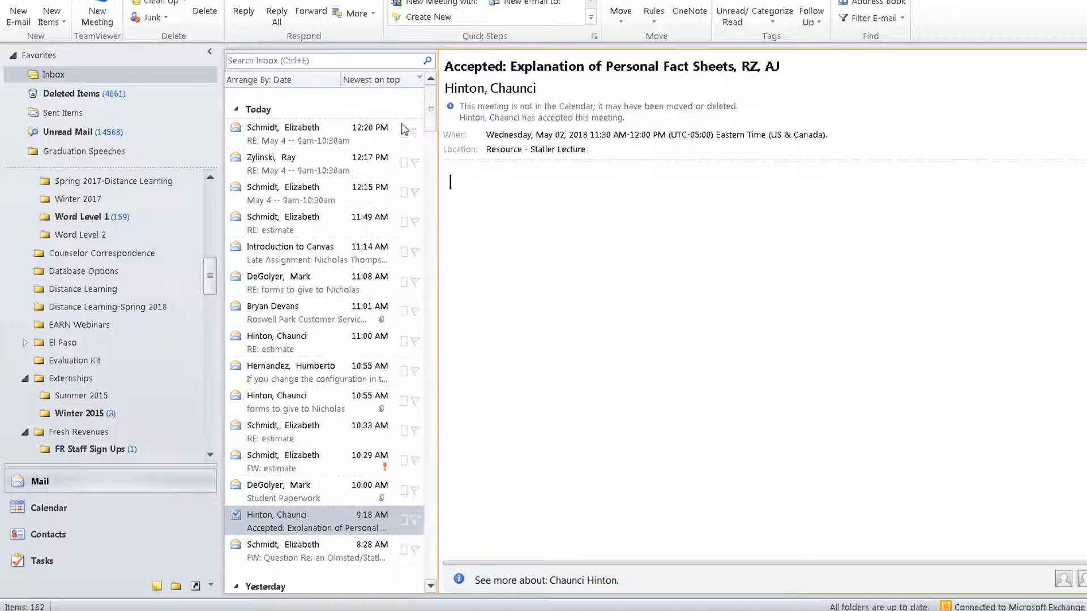
Preview the newest Inbox message, "RE: May 4 -- 9am-10:30am", in the reading pane, followed by the 9:18 AM meeting response
{"action": "mouse_move", "coordinate": [435, 115]}
{"action": "left_mouse_down"}
{"action": "mouse_move", "coordinate": [435, 166]}
{"action": "mouse_move", "coordinate": [440, 104]}
{"action": "left_mouse_up"}
{"action": "left_click_drag", "start_coordinate": [407, 520], "coordinate": [343, 541]}
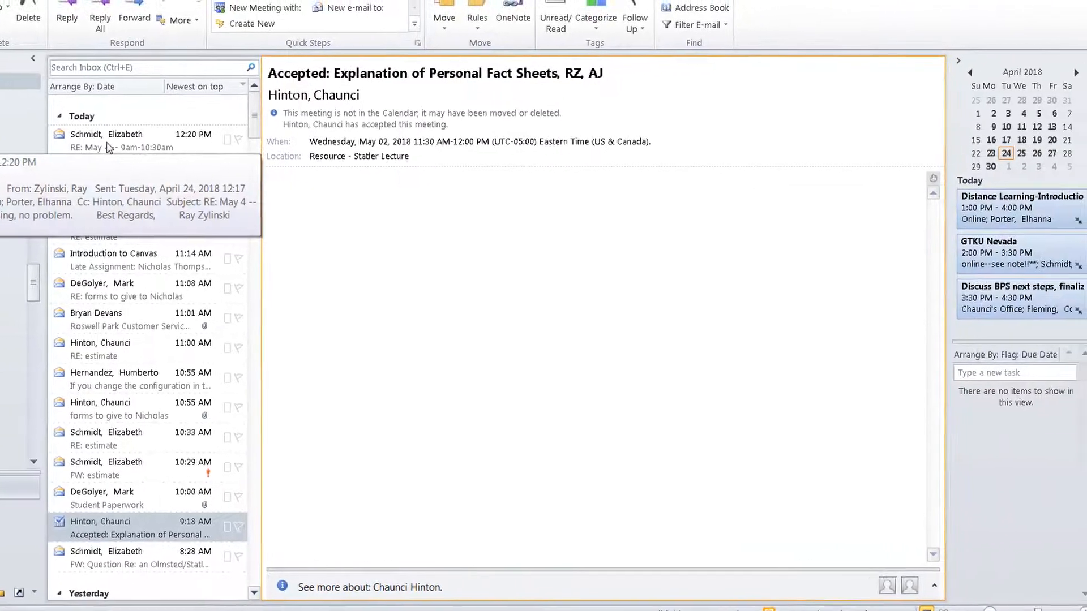
{"action": "left_click", "coordinate": [107, 143]}
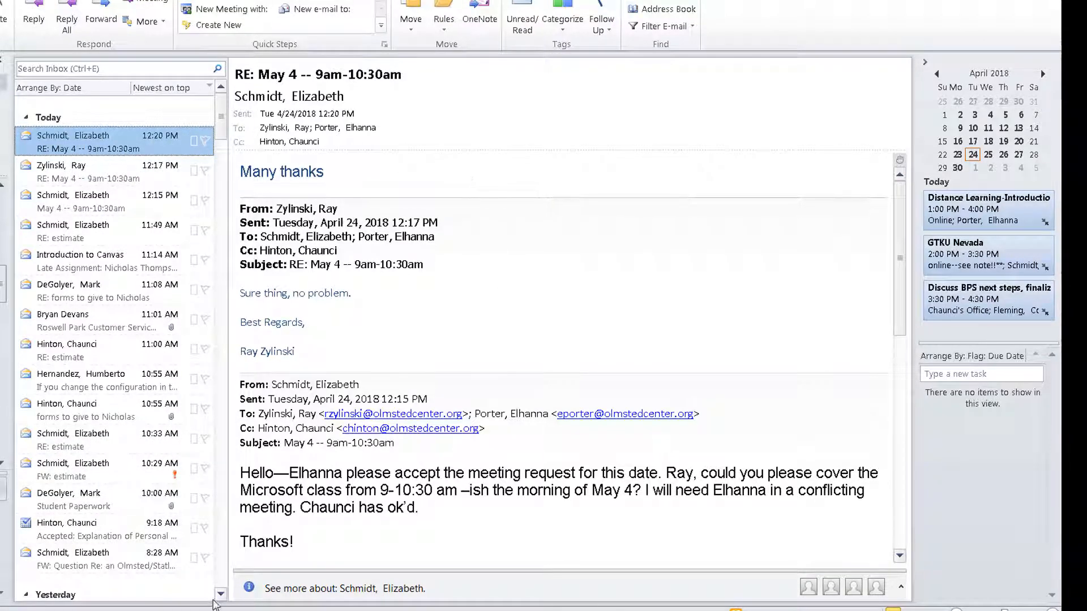
{"action": "left_click", "coordinate": [108, 537]}
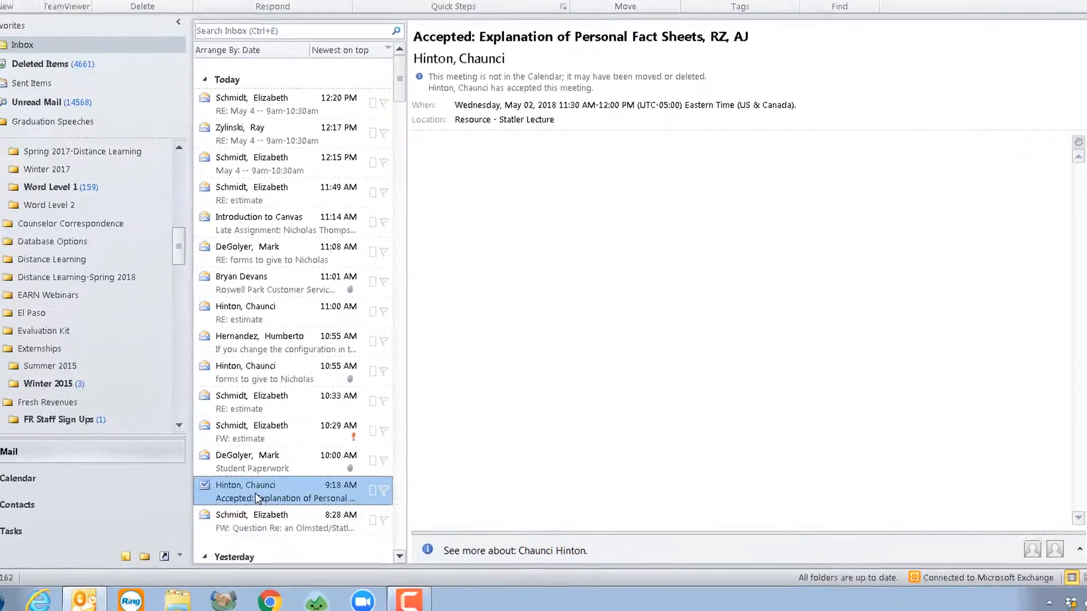
Open the 9:18 AM meeting response in a separate window, enlarge that window from its upper corners, and close it
{"action": "double_click", "coordinate": [163, 512]}
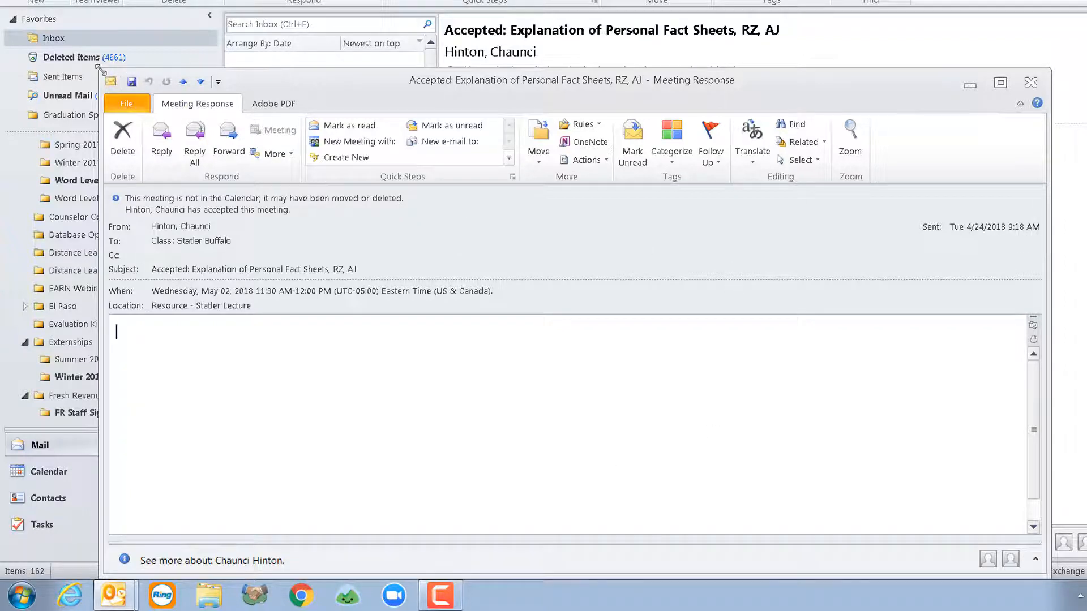
{"action": "left_click_drag", "start_coordinate": [100, 69], "coordinate": [68, 19]}
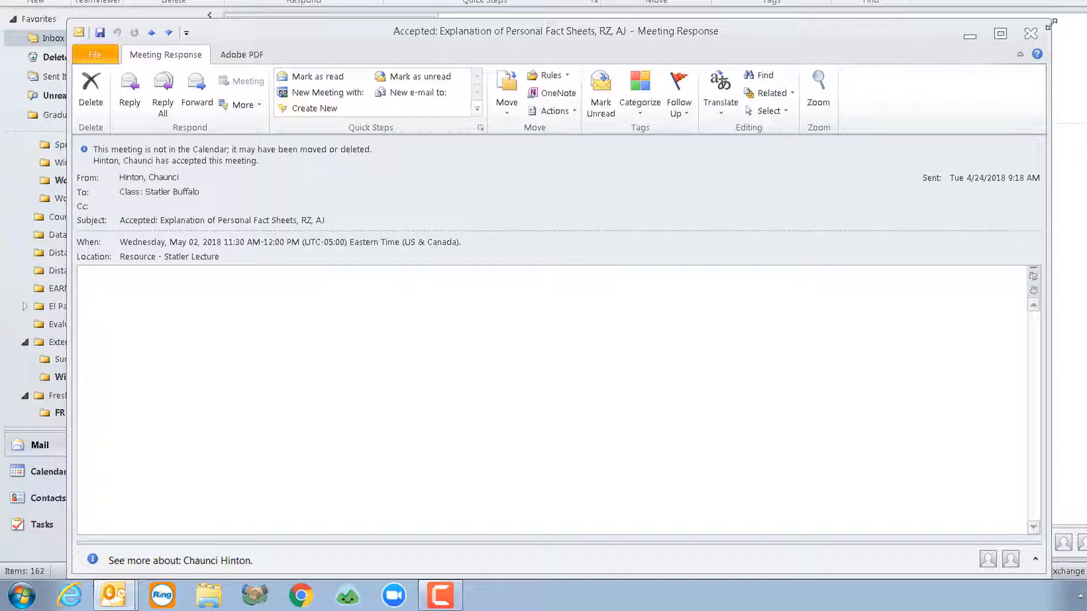
{"action": "left_click_drag", "start_coordinate": [1051, 21], "coordinate": [1086, 0]}
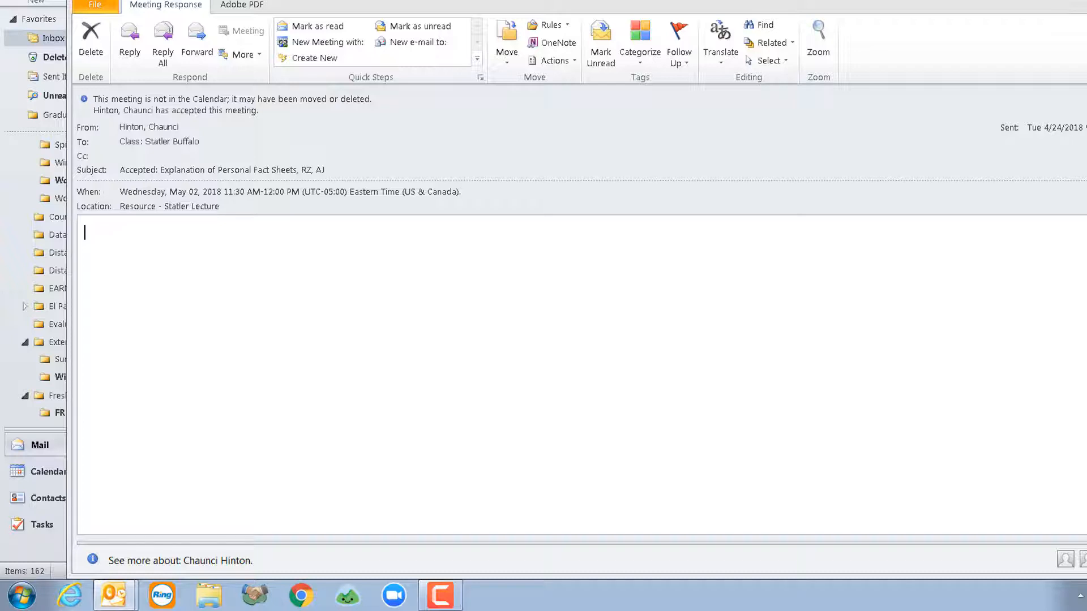
{"action": "key", "text": "Escape"}
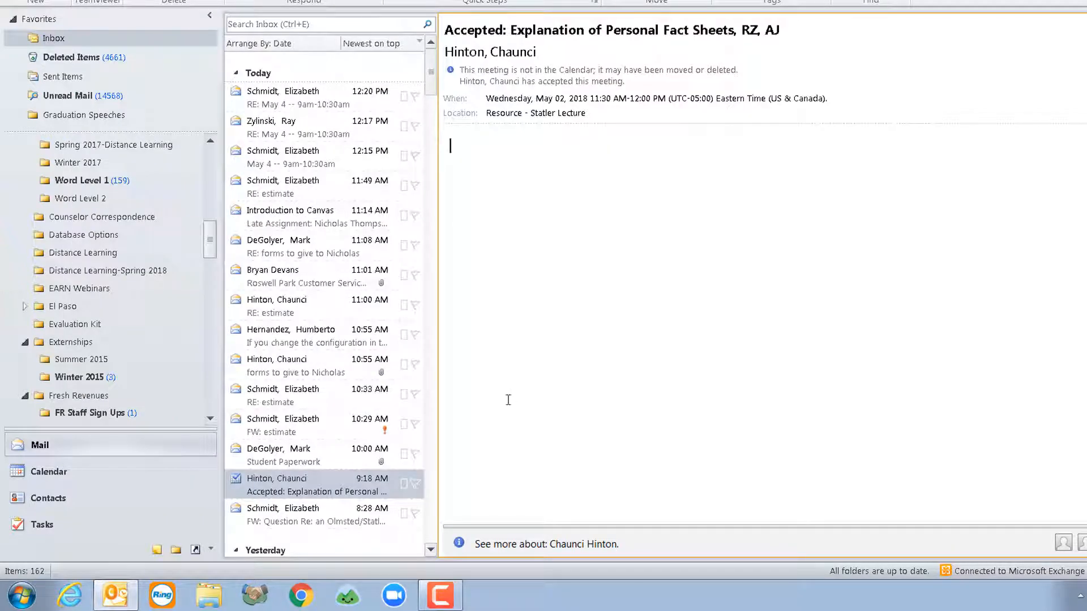
{"action": "left_click", "coordinate": [345, 496]}
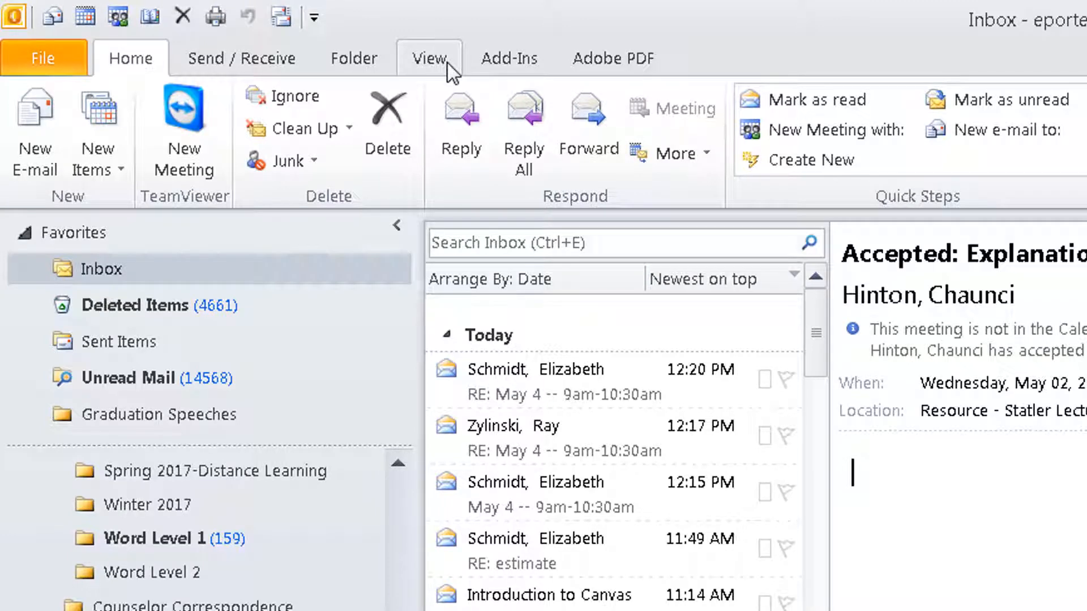
Set the Inbox reading pane to Bottom and preview the newest message, "RE: May 4 -- 9am-10:30am", in it
{"action": "left_click", "coordinate": [447, 63]}
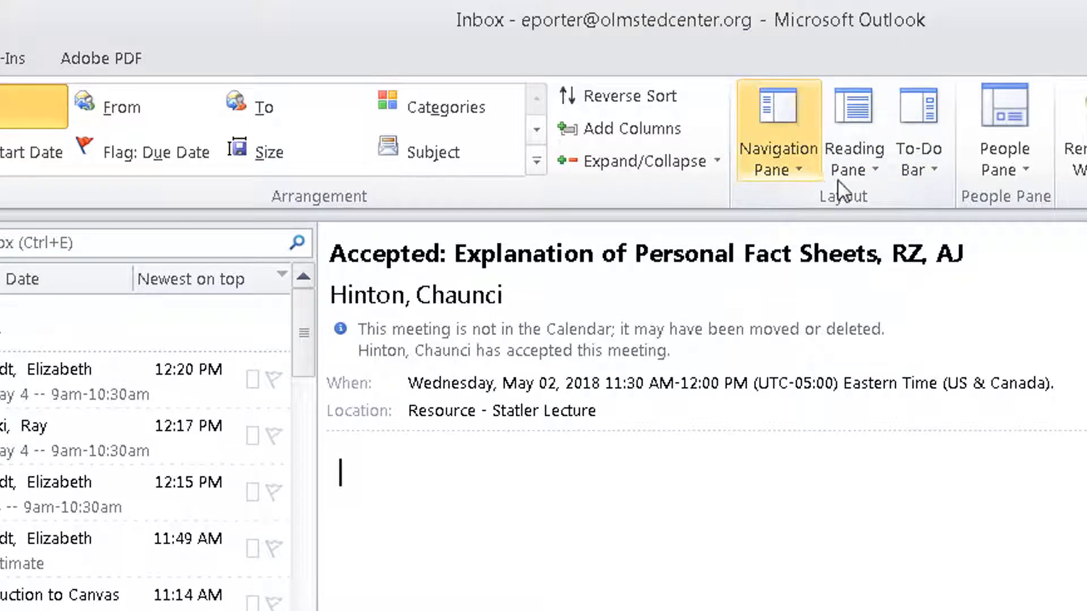
{"action": "left_click", "coordinate": [871, 170]}
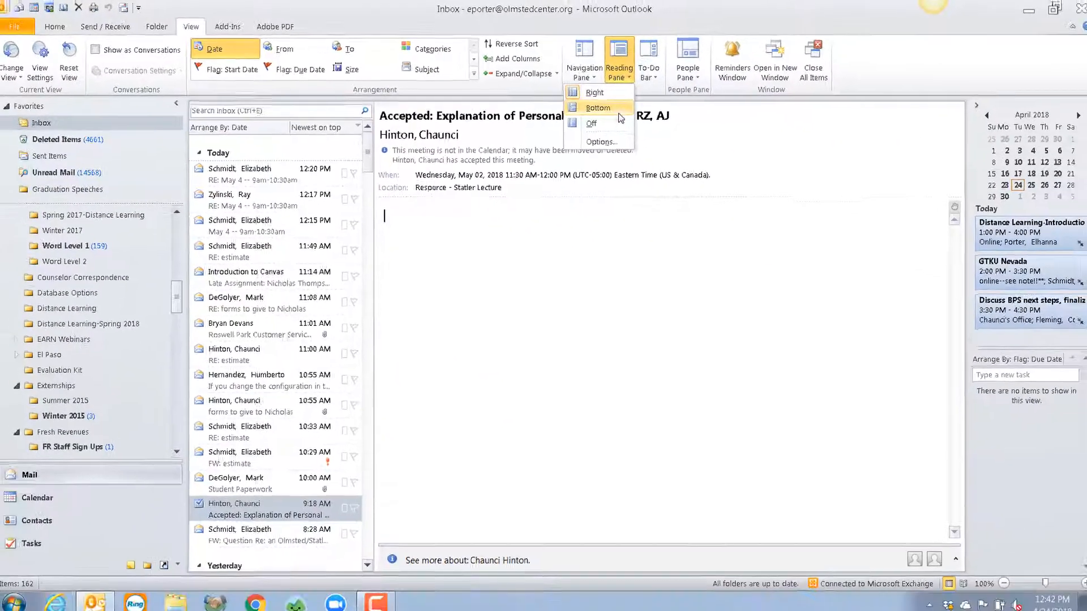
{"action": "left_click", "coordinate": [827, 232]}
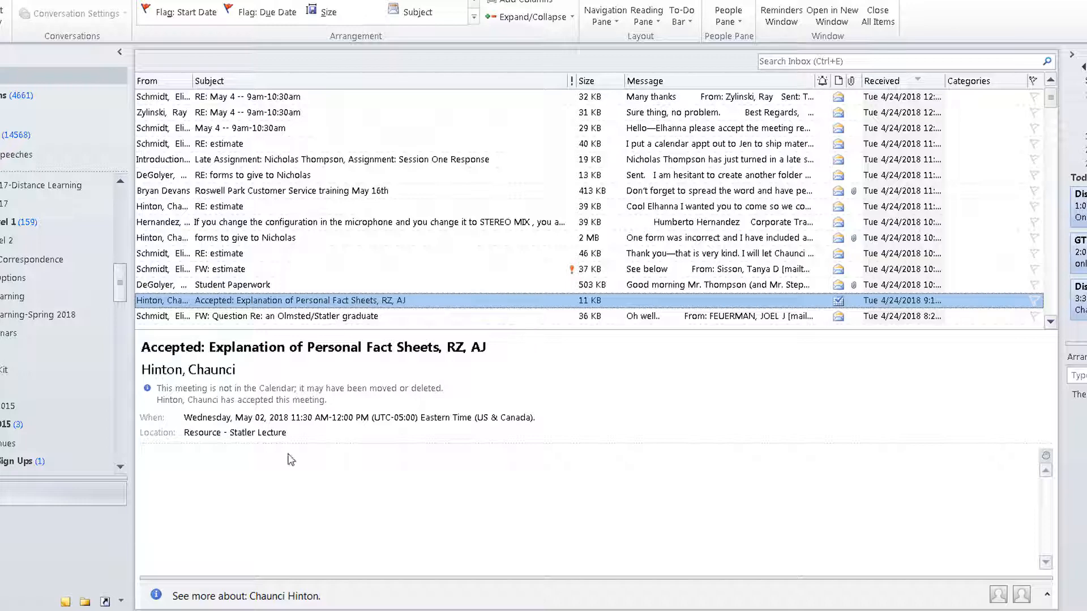
{"action": "left_click", "coordinate": [309, 131]}
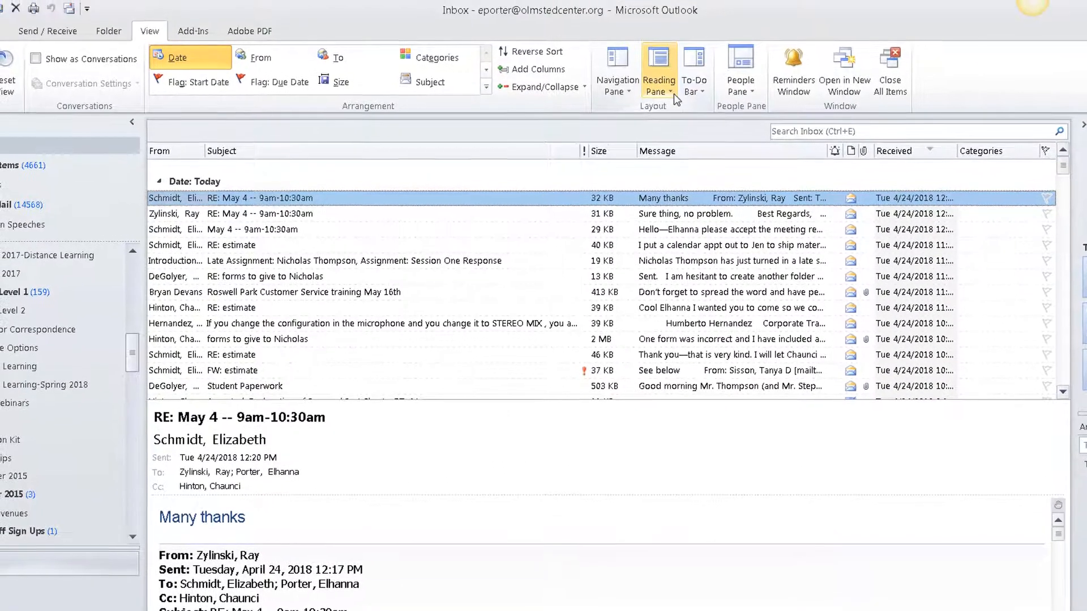
Set the Inbox reading pane to Off so messages are shown only as a list
{"action": "left_click", "coordinate": [661, 23]}
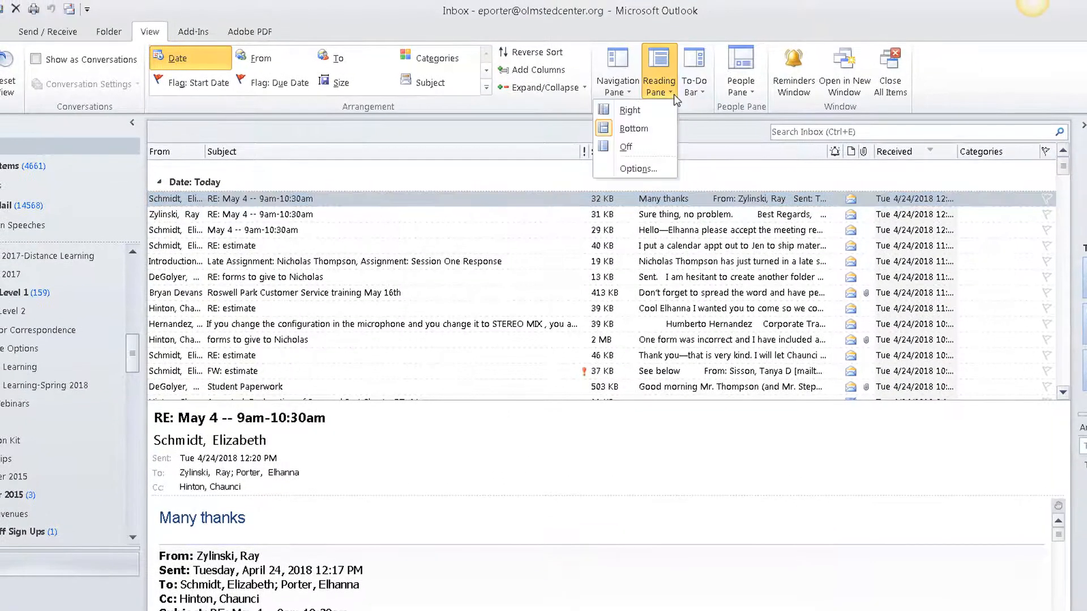
{"action": "left_click", "coordinate": [643, 148]}
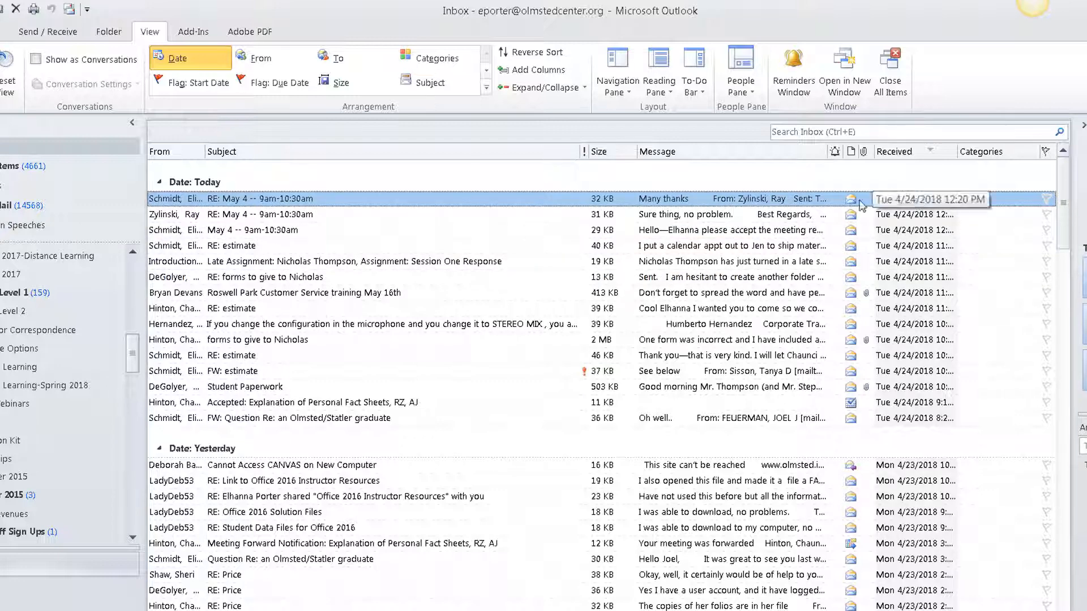
Set the Inbox reading pane to Right and slightly widen the message list beside it
{"action": "left_click", "coordinate": [667, 91]}
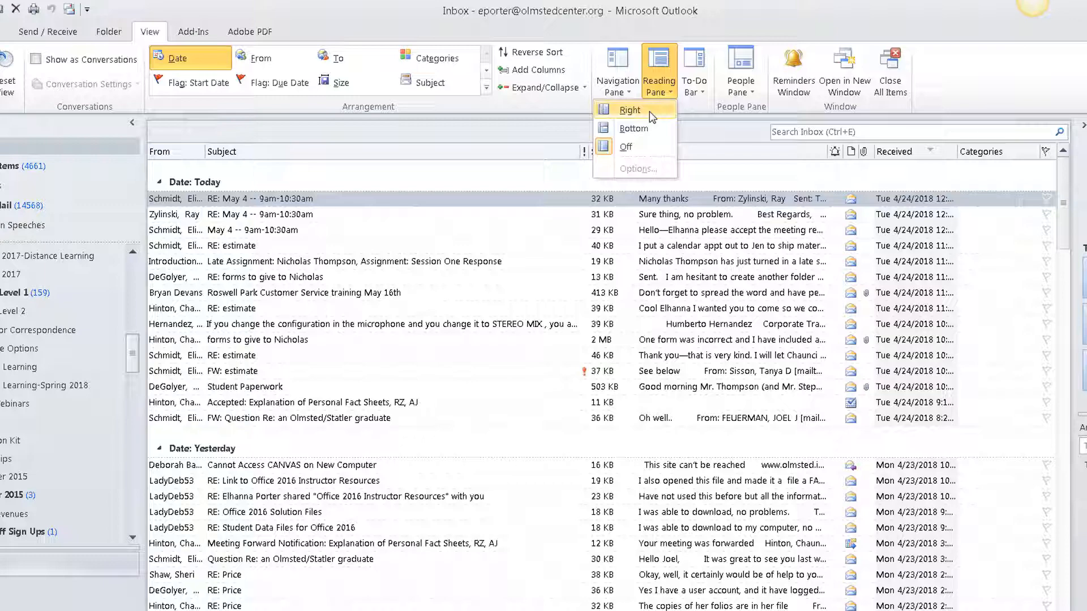
{"action": "left_click", "coordinate": [650, 111]}
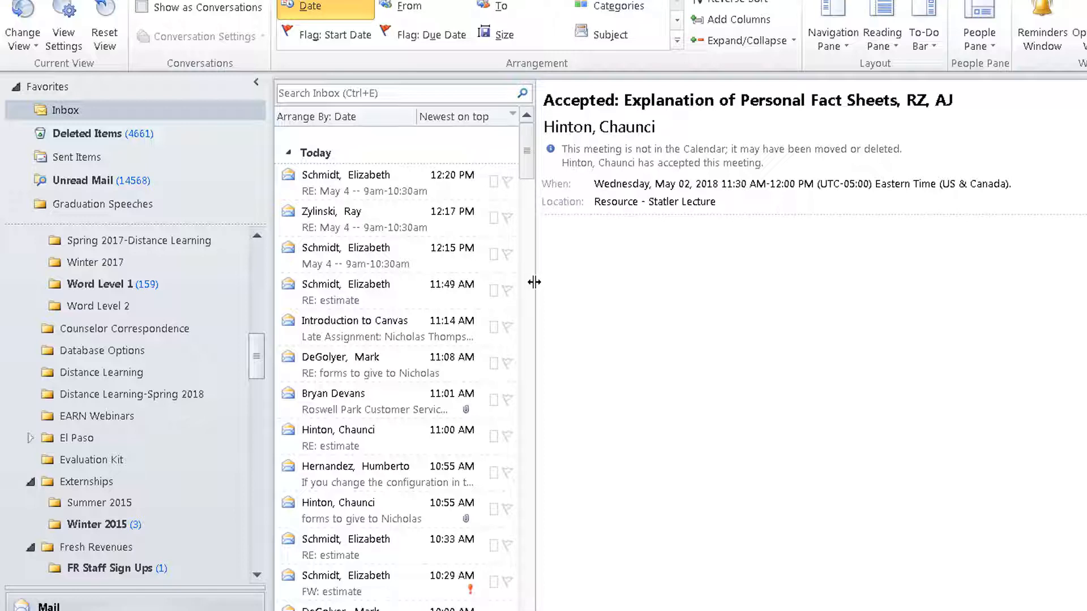
{"action": "left_click_drag", "start_coordinate": [534, 282], "coordinate": [569, 333]}
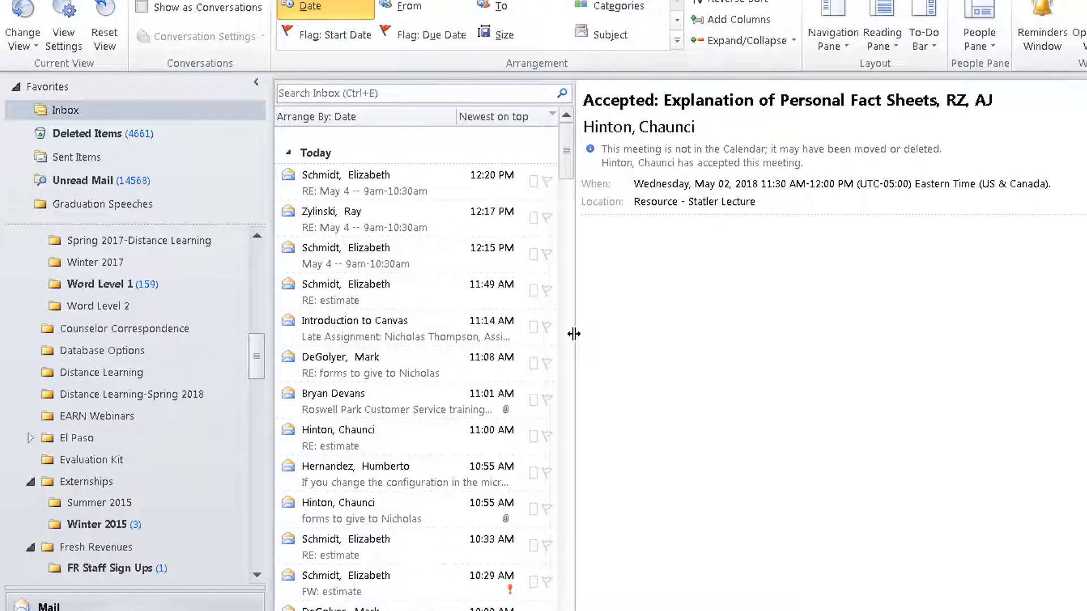